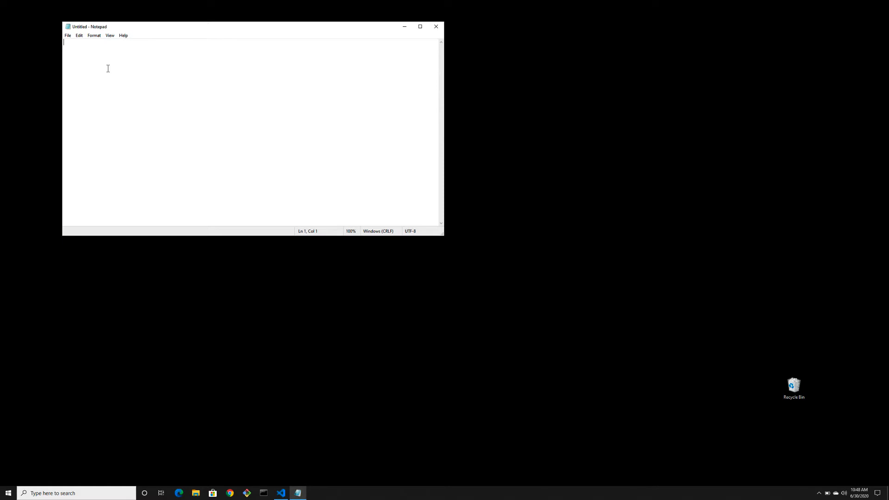
# Snap the Notepad window to the left half of the screen and close the Visual Studio Code window.
pyautogui.write('learn')
pyautogui.press('super+Left')
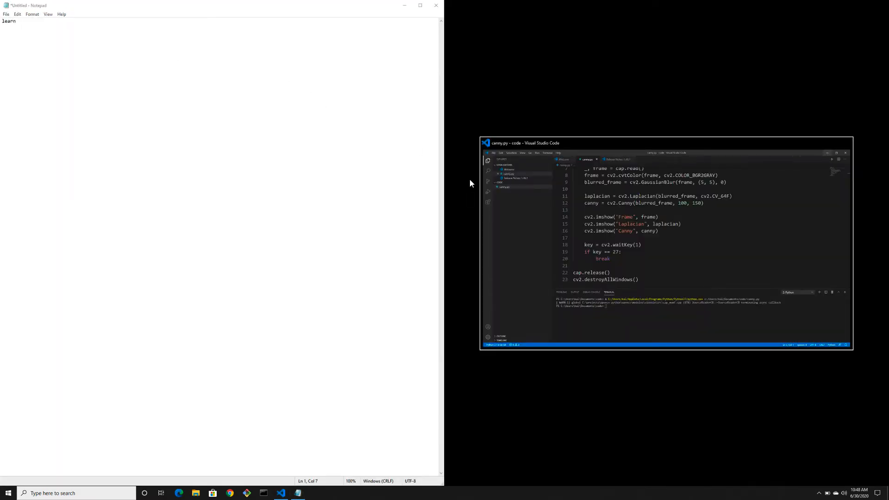
pyautogui.click(847, 143)
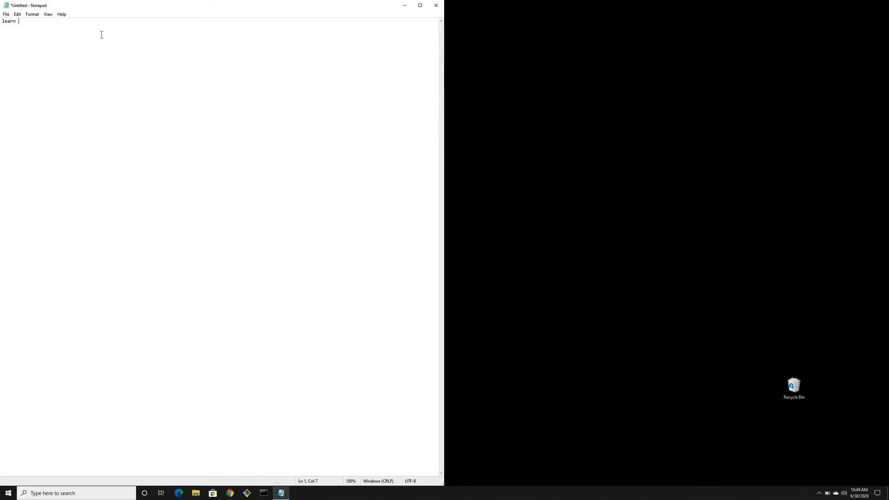
# Write the heading "What are we going to learn in this video" in the note and start a numbered list below it.
pyautogui.write('What are we doing to')
pyautogui.press('Delete')
pyautogui.write('g to learn ')
pyautogui.write('in this video  1. ')
# Fill the numbered list with "Install python on Windows 10", "Install VS Code" and "Install open CV libraries, NumPy", separated by blank lines.
pyautogui.write('Install pyth')
pyautogui.write('on on Window')
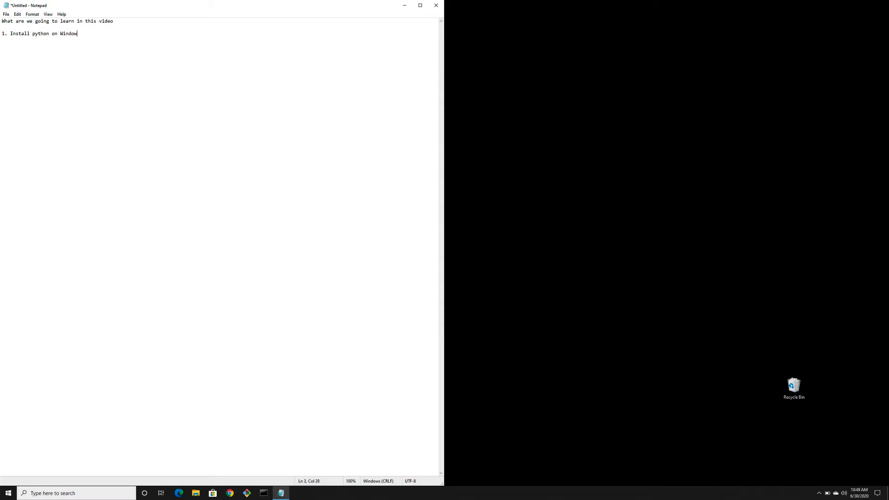
pyautogui.write('s 10  2. I')
pyautogui.write('nstall VS Code  ')
pyautogui.write('3. I')
pyautogui.write('nstall open')
pyautogui.write(' CV libraries, N')
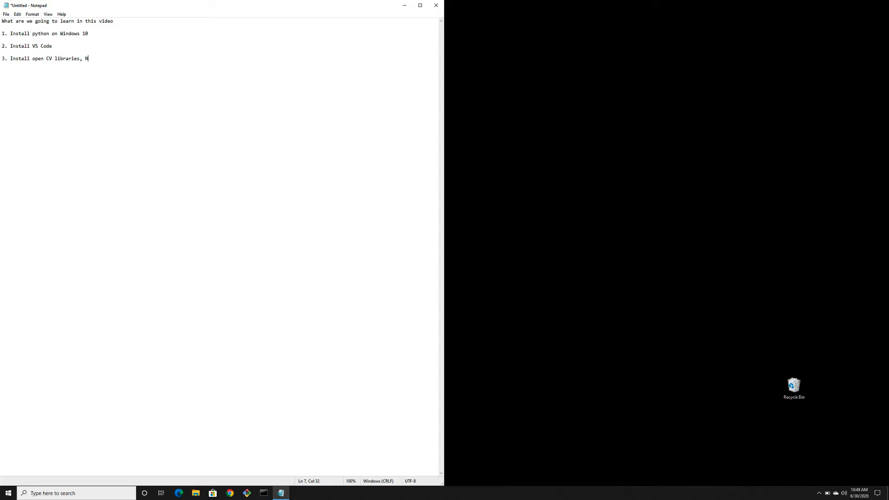
pyautogui.write('umPy')
# Enlarge the font size of the whole note to make the text easy to read.
pyautogui.hotkey('ctrl', 'a')
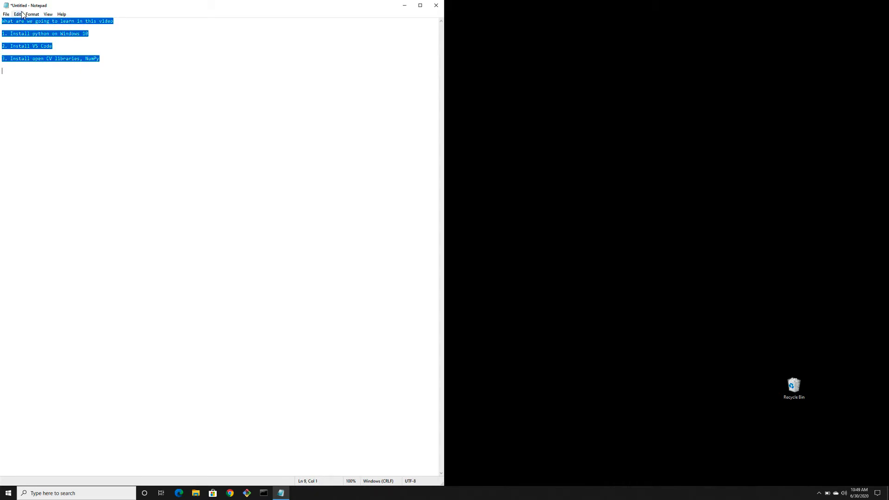
pyautogui.click(32, 15)
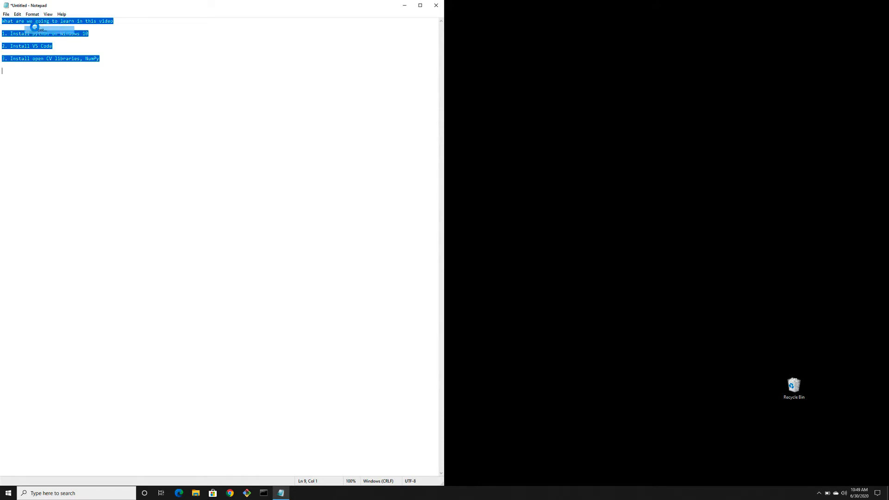
pyautogui.click(40, 30)
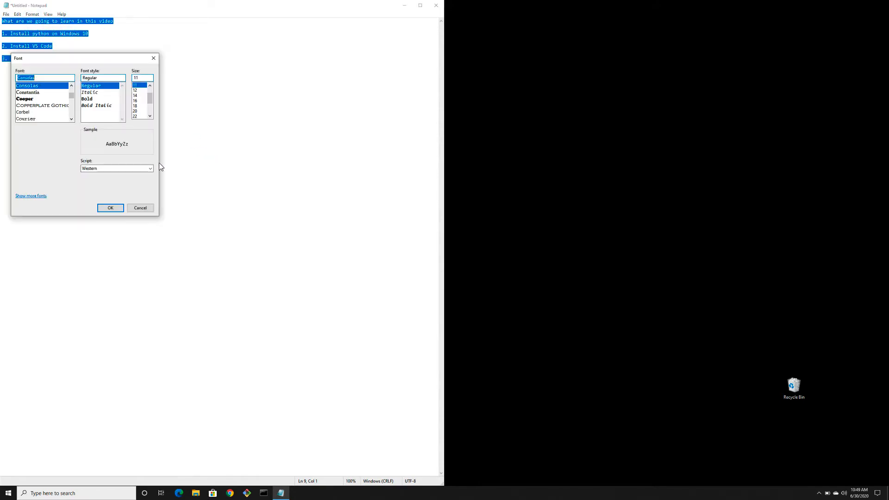
pyautogui.scroll(-2, 142, 111)
pyautogui.click(139, 116)
pyautogui.click(121, 208)
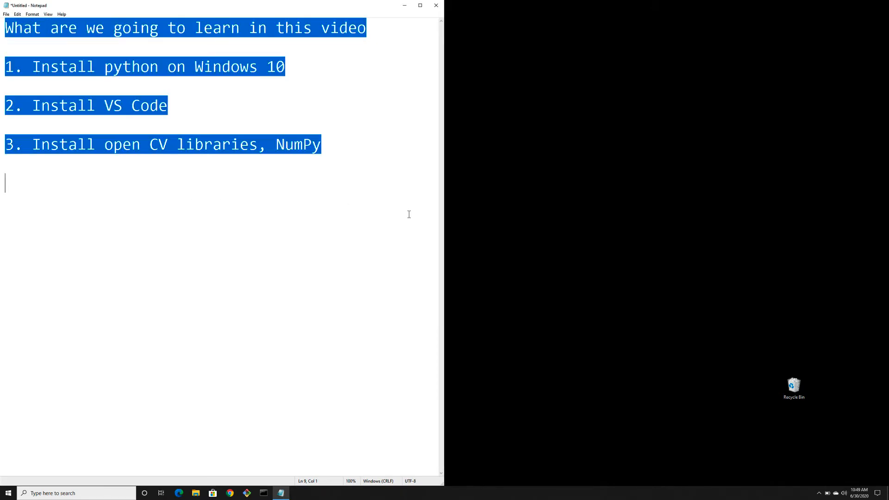
pyautogui.click(350, 211)
# Create a new folder named "Windows Install" on the desktop.
pyautogui.rightClick(574, 195)
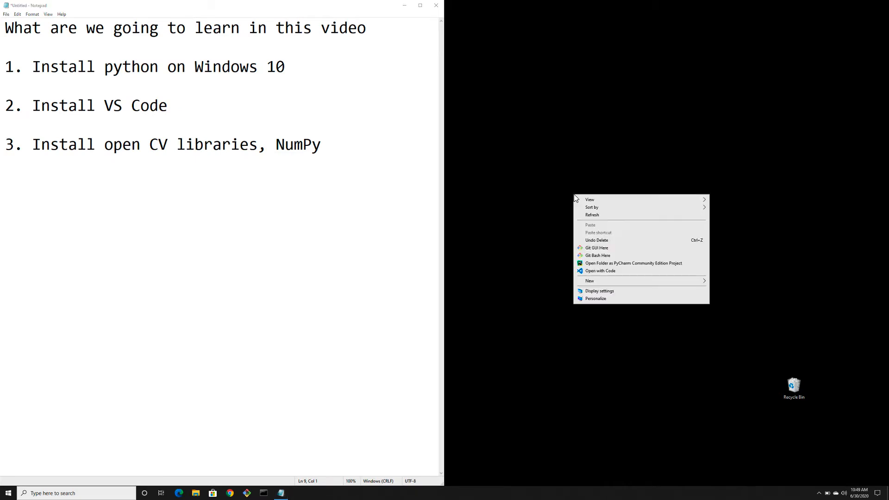
pyautogui.moveTo(604, 281)
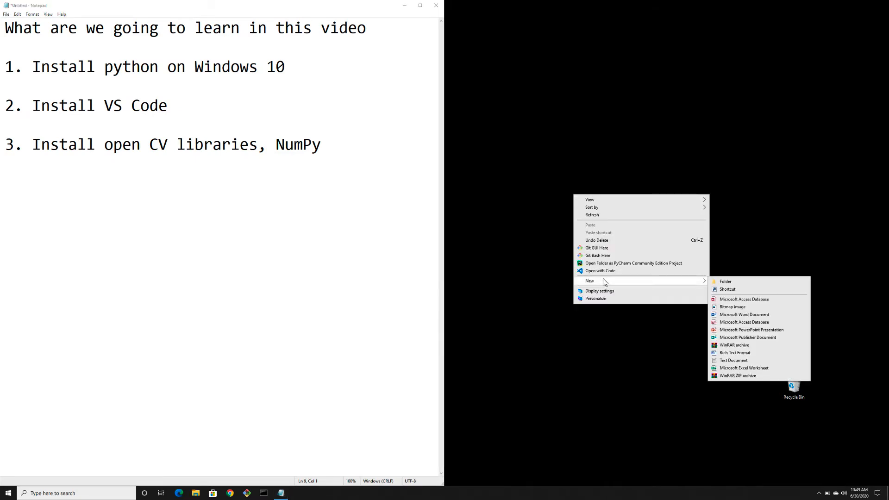
pyautogui.click(711, 281)
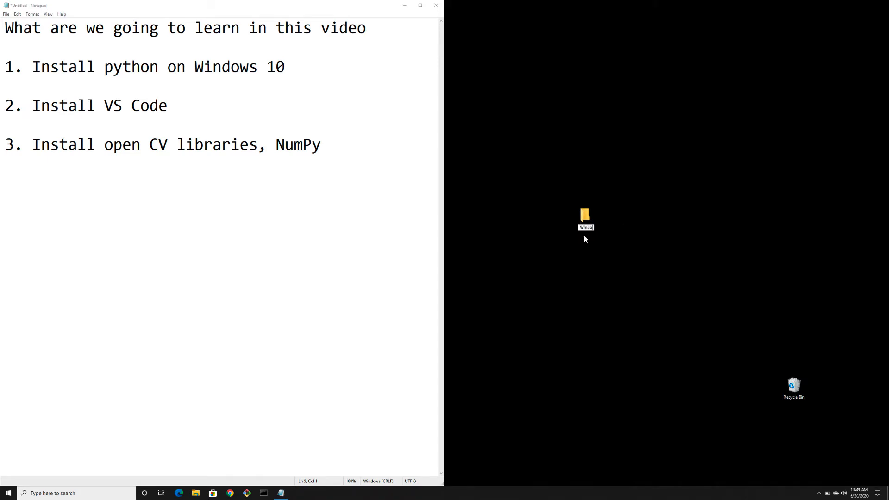
pyautogui.write('Windows Install')
pyautogui.press('Return')
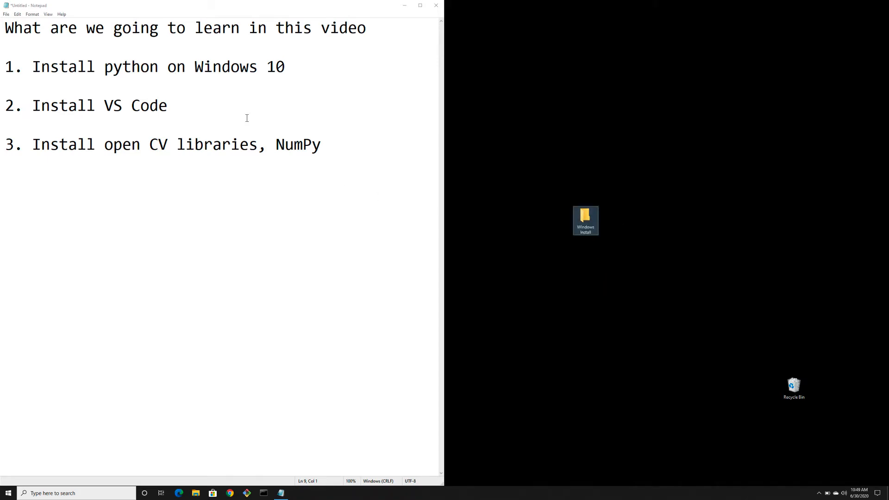
# Save the note as readme.txt in the Windows Install folder on the desktop.
pyautogui.click(6, 14)
pyautogui.click(24, 51)
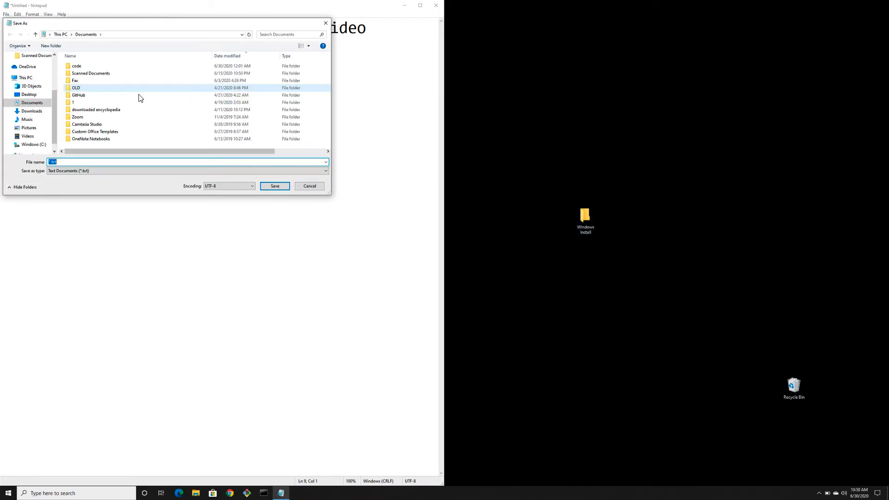
pyautogui.click(36, 96)
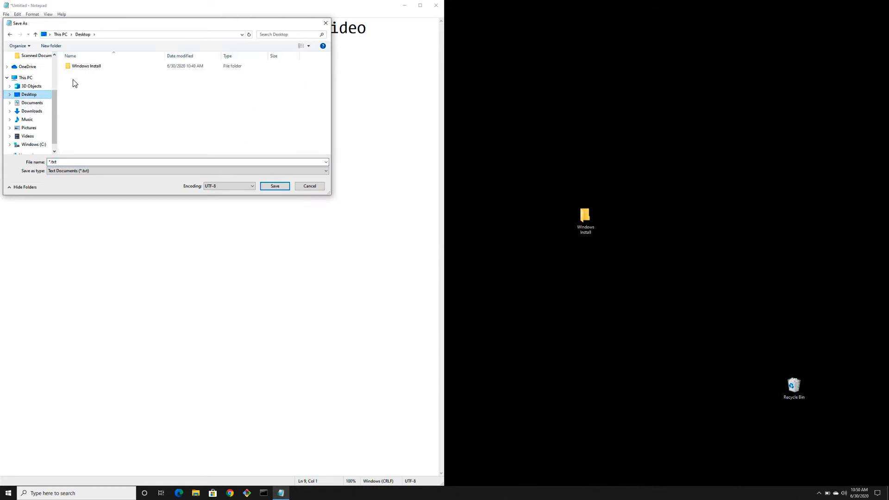
pyautogui.doubleClick(94, 67)
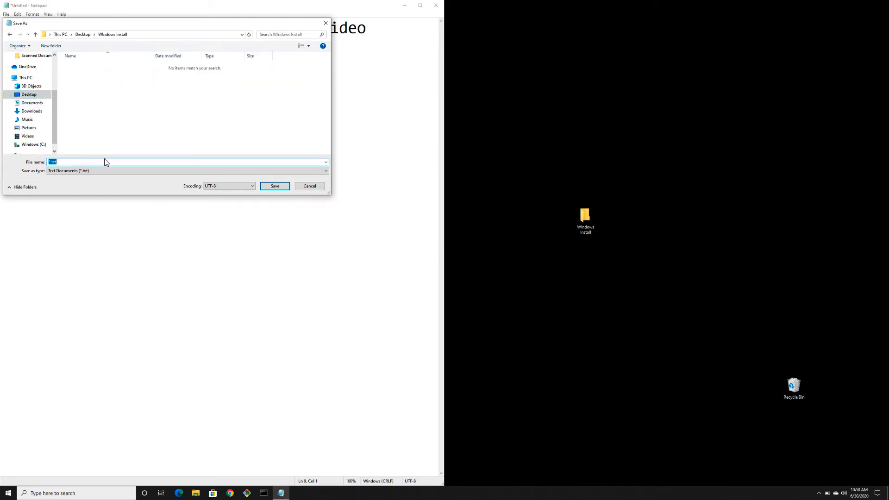
pyautogui.click(115, 160)
pyautogui.press('Home')
pyautogui.press('Delete')
pyautogui.write('readme')
pyautogui.press('Return')
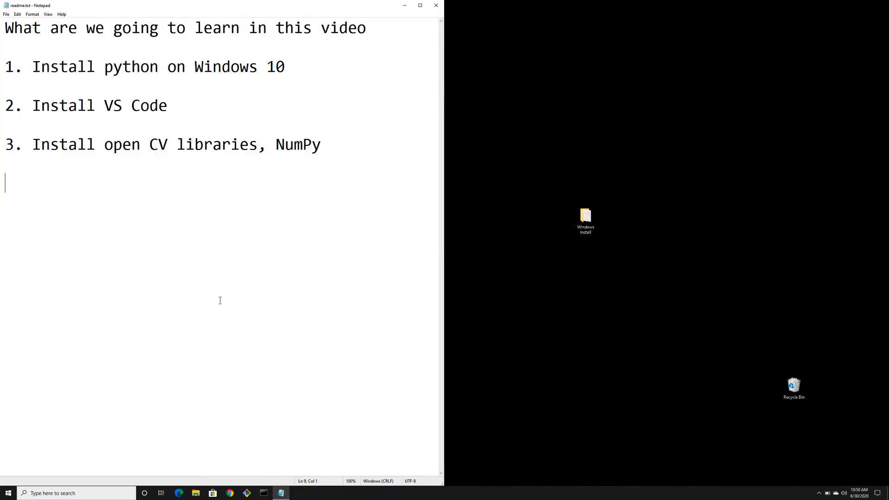
# Switch to Chrome, go to python.org and open its Downloads page.
pyautogui.click(230, 494)
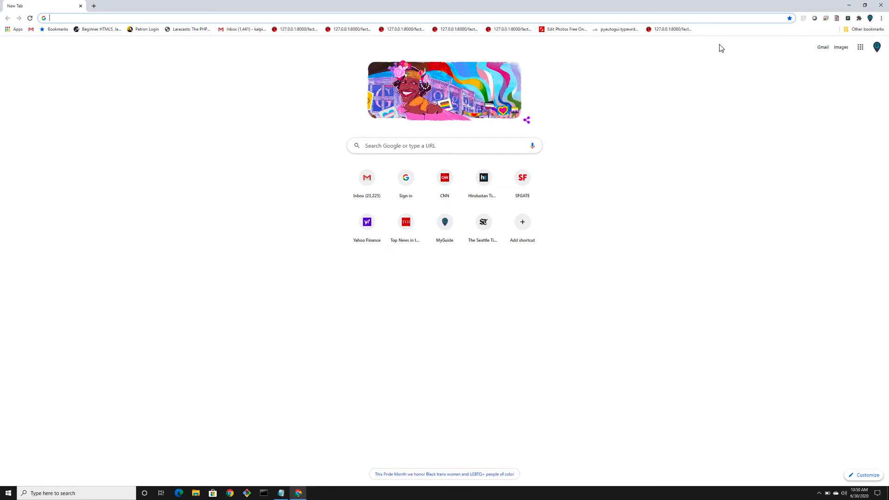
pyautogui.write('python.org')
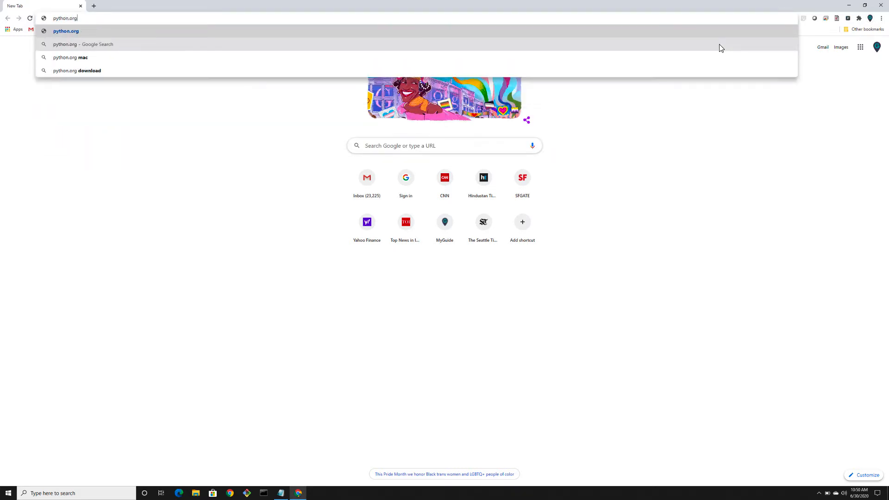
pyautogui.press('Return')
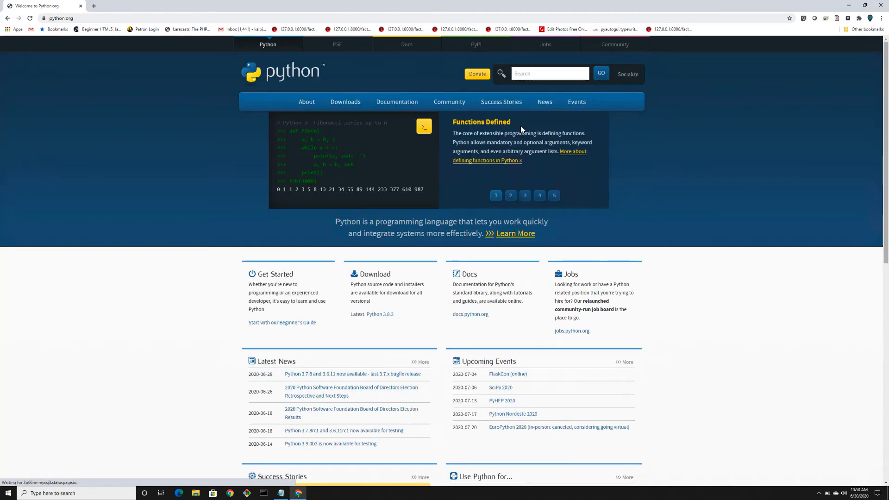
pyautogui.click(348, 103)
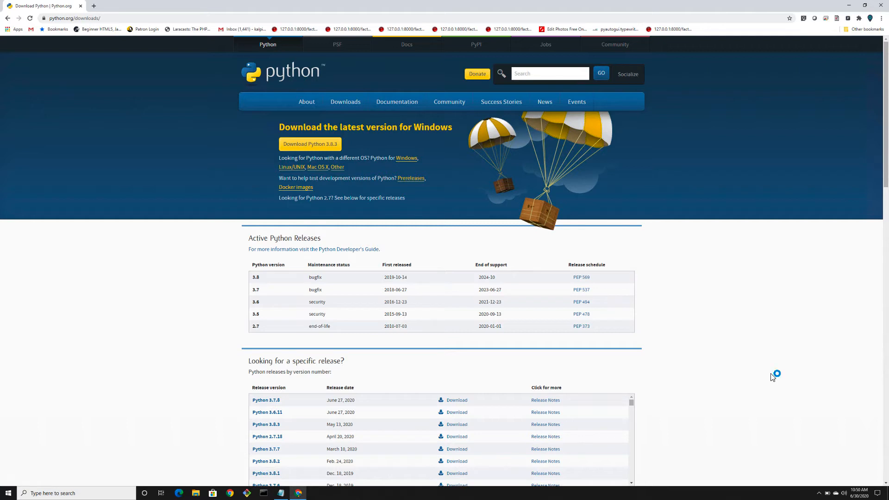
pyautogui.press('super+plus')
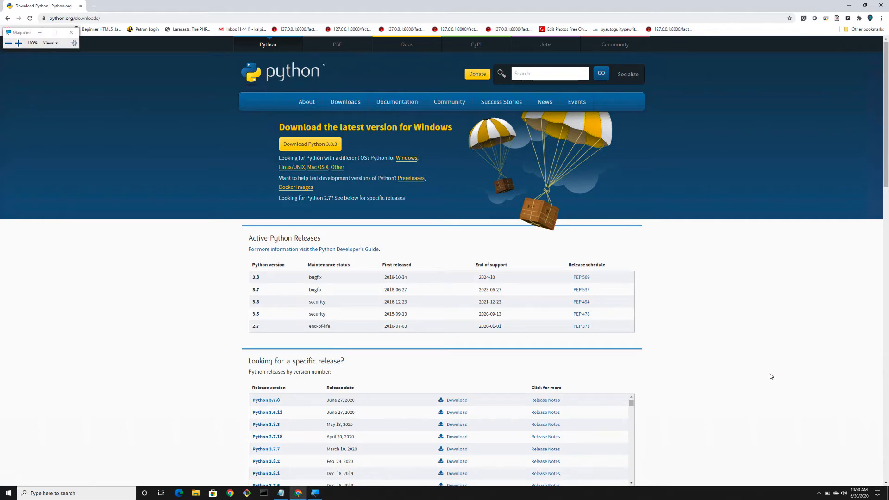
pyautogui.press('super+plus')
pyautogui.press('super+plus')
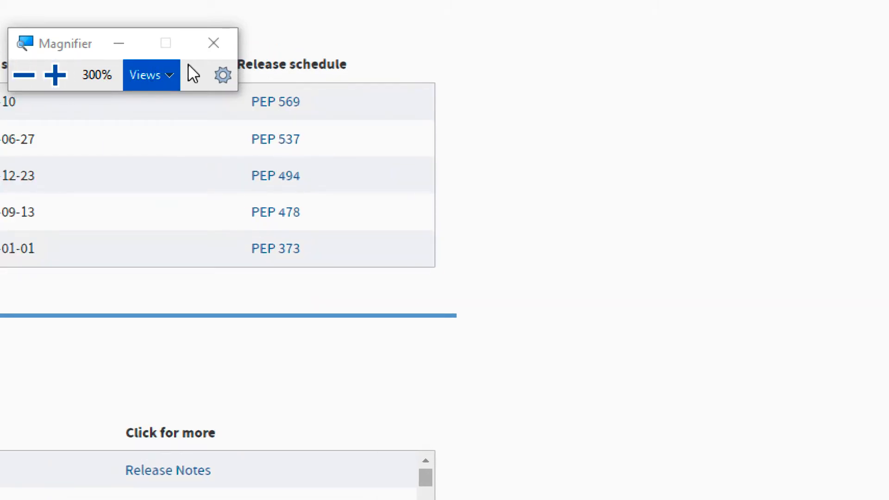
pyautogui.click(215, 44)
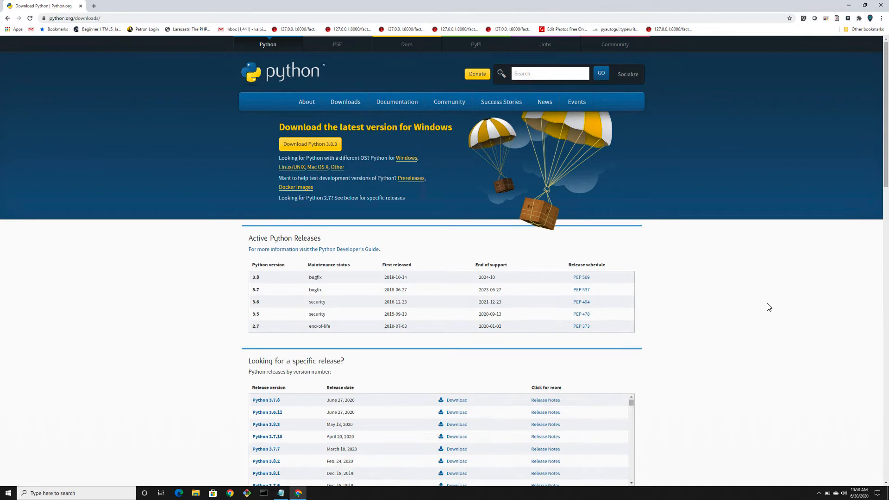
# Examine the active Python releases and the list of specific releases on the downloads page at a larger page zoom.
pyautogui.hotkey('ctrl', '+')
pyautogui.hotkey('ctrl', '+')
pyautogui.hotkey('ctrl', '+')
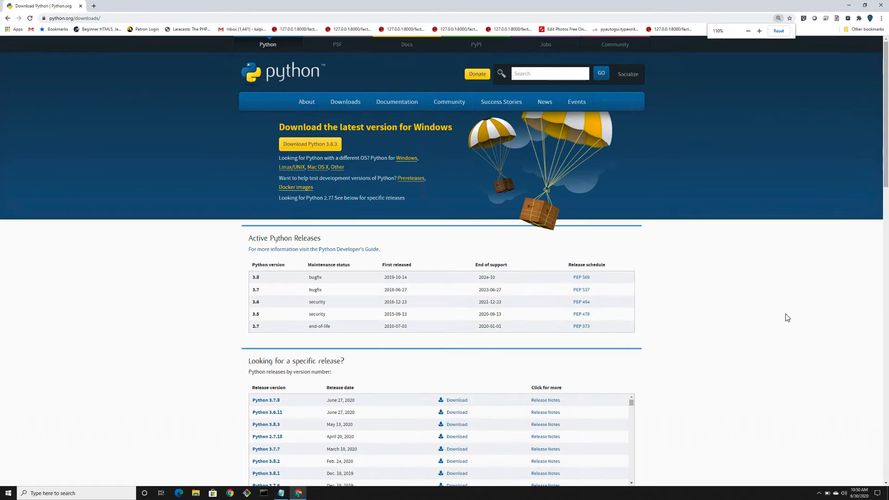
pyautogui.hotkey('ctrl', '+')
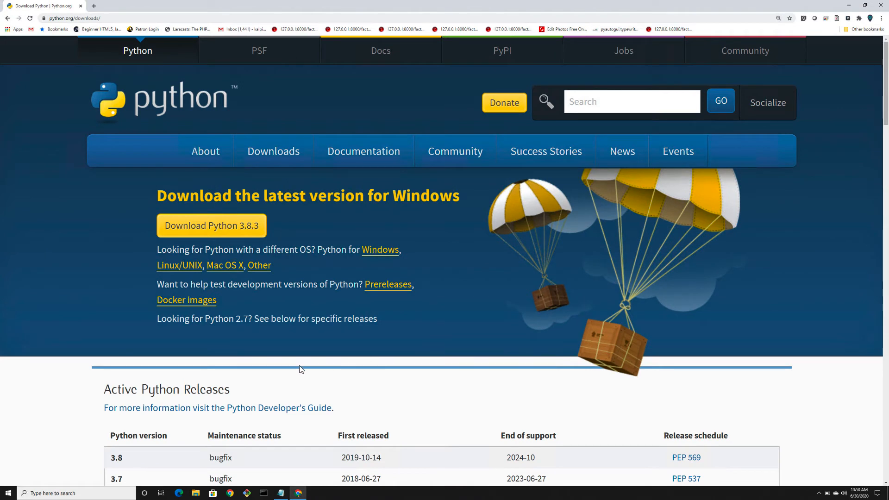
pyautogui.scroll(-2, 297, 368)
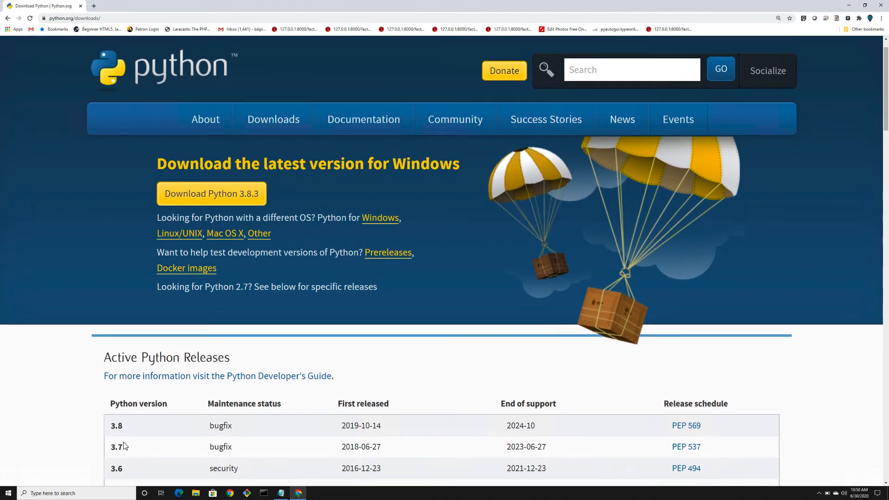
pyautogui.scroll(-1, 167, 423)
pyautogui.scroll(-2, 287, 377)
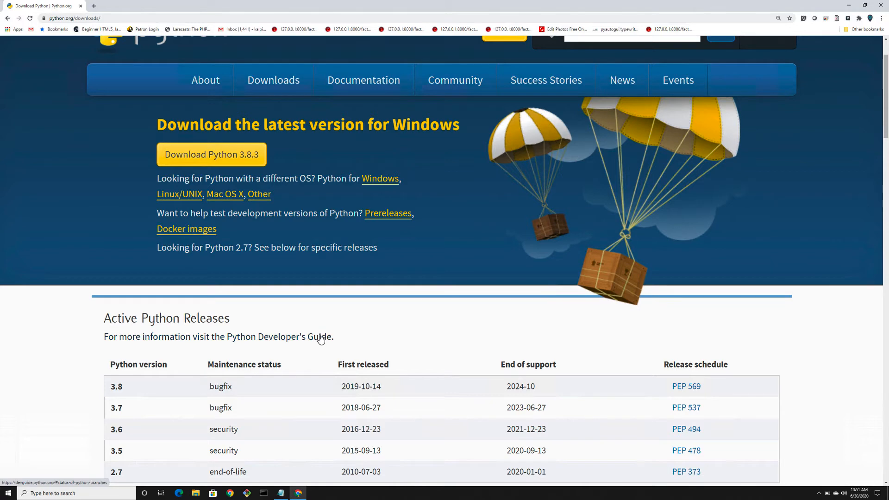
pyautogui.scroll(-2, 301, 338)
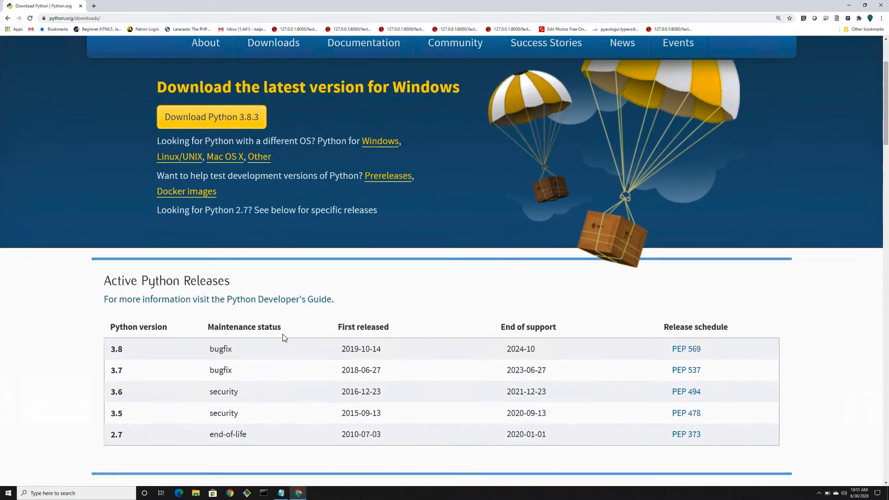
pyautogui.scroll(-1, 232, 340)
pyautogui.scroll(-1, 175, 335)
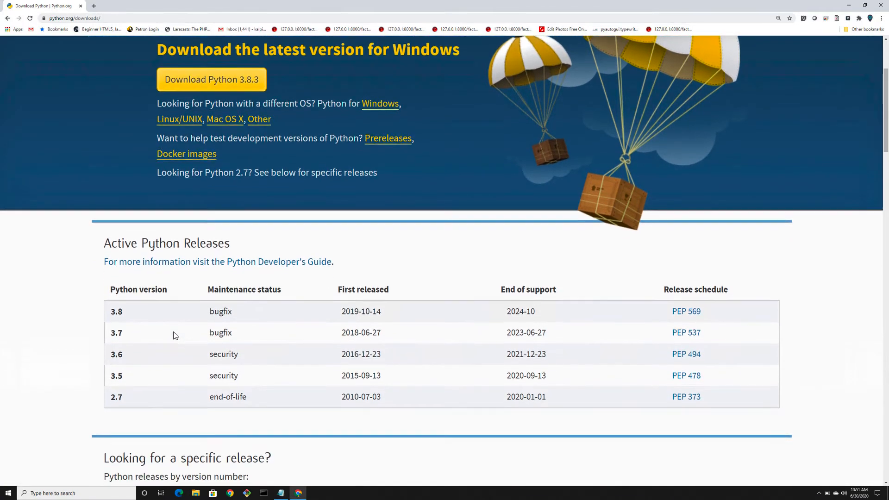
pyautogui.scroll(-1, 175, 333)
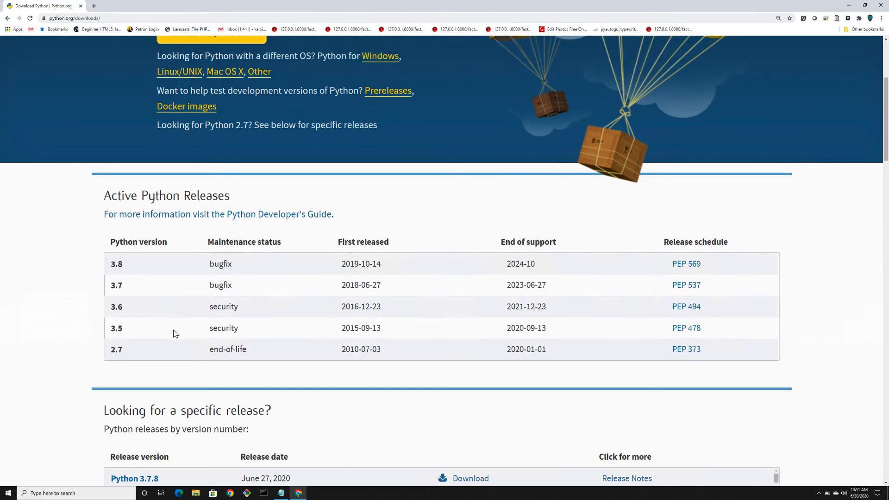
pyautogui.scroll(-1, 207, 398)
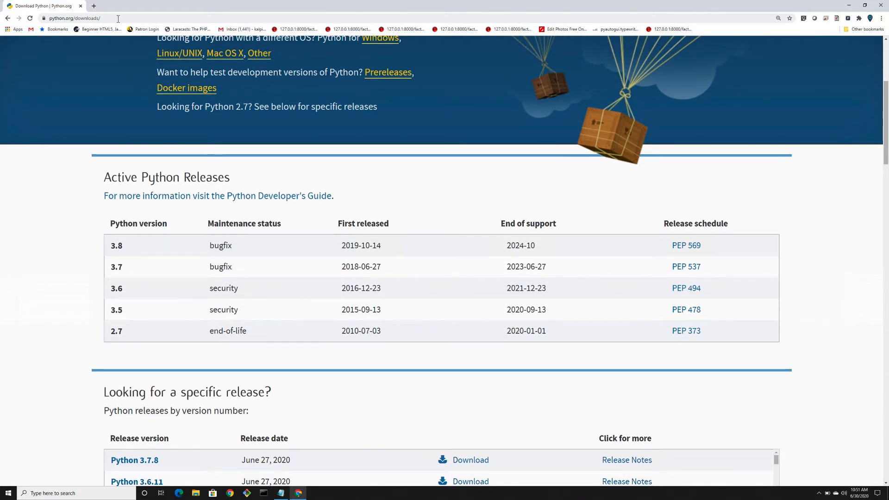
# Open the Python 3.7.8 release page and download the Windows x86-64 executable installer.
pyautogui.click(142, 460)
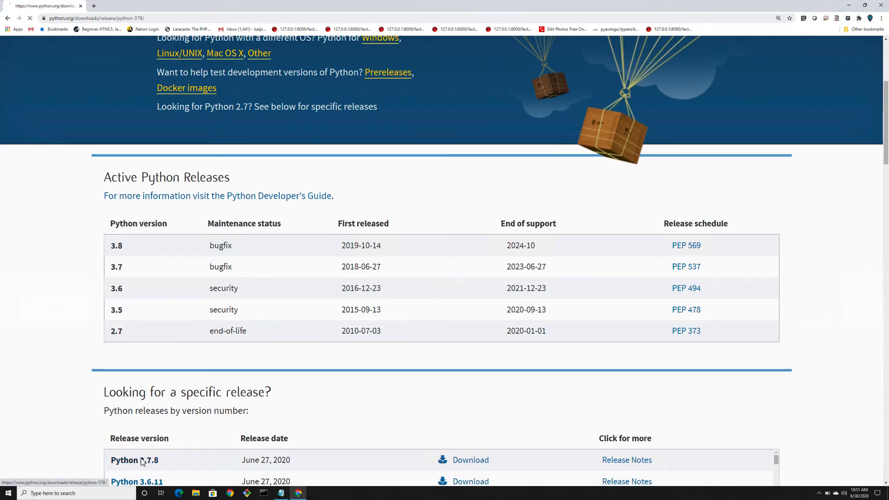
pyautogui.scroll(-5, 279, 343)
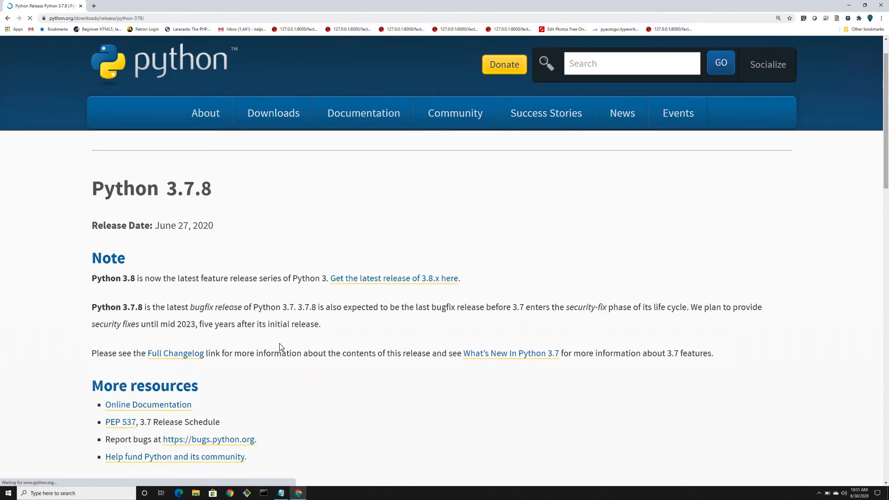
pyautogui.scroll(-6, 269, 345)
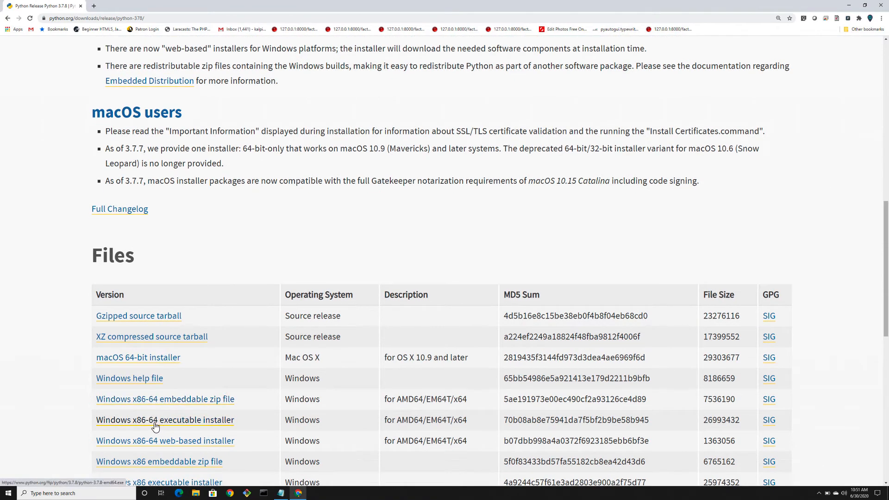
pyautogui.click(201, 420)
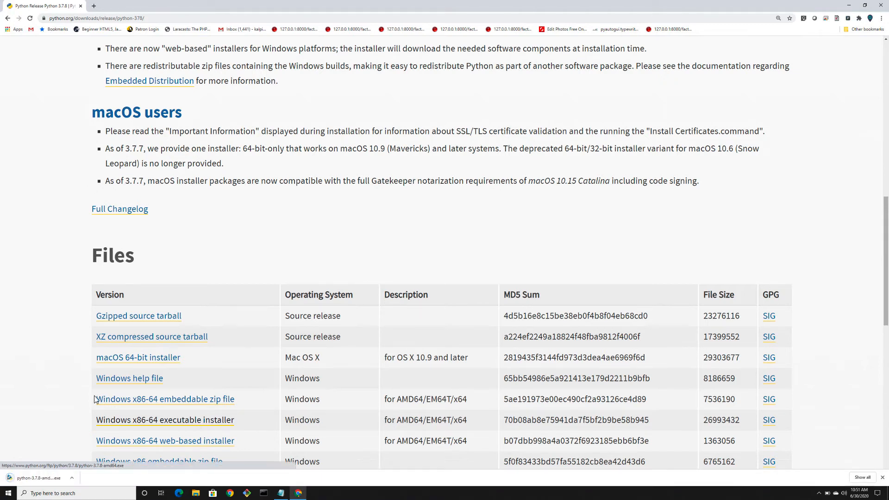
# Run the downloaded Python 3.7.8 installer and modify the setup with pip included and Python added to environment variables, allowing the device changes.
pyautogui.click(69, 477)
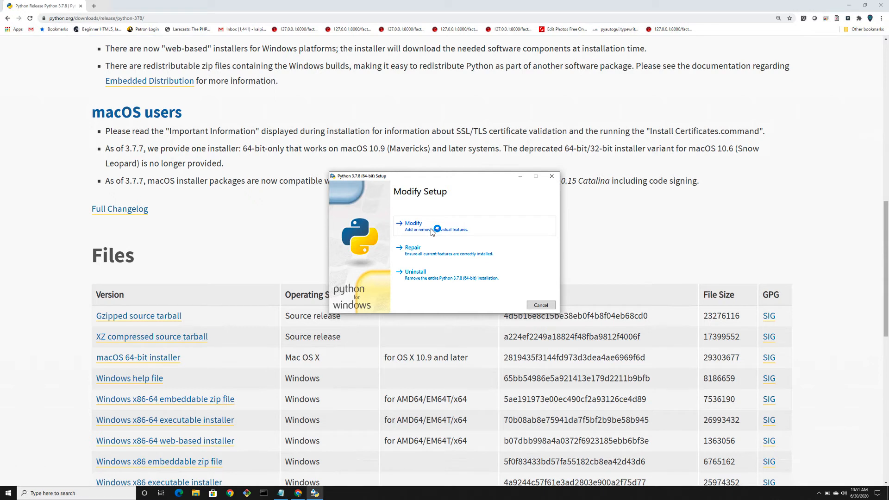
pyautogui.click(430, 230)
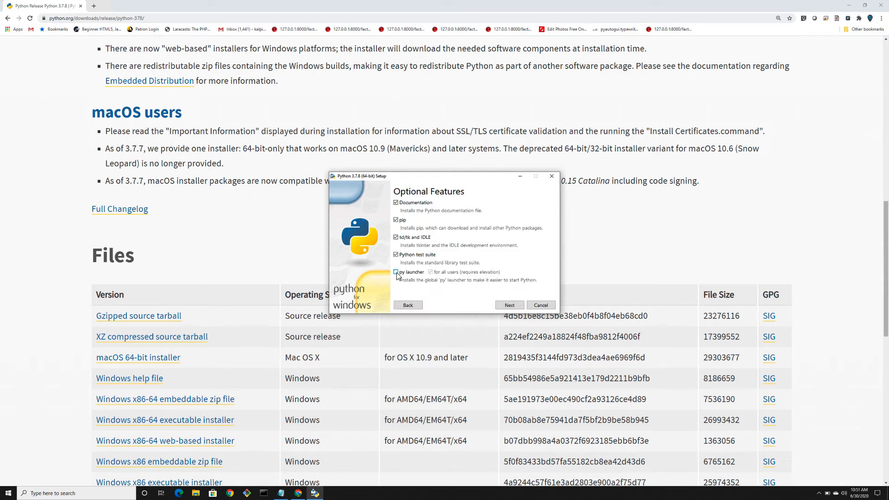
pyautogui.click(510, 305)
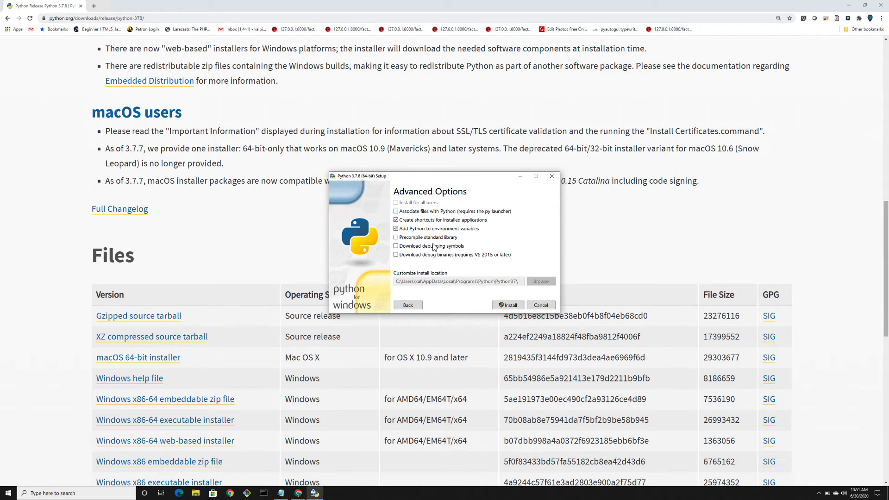
pyautogui.click(509, 306)
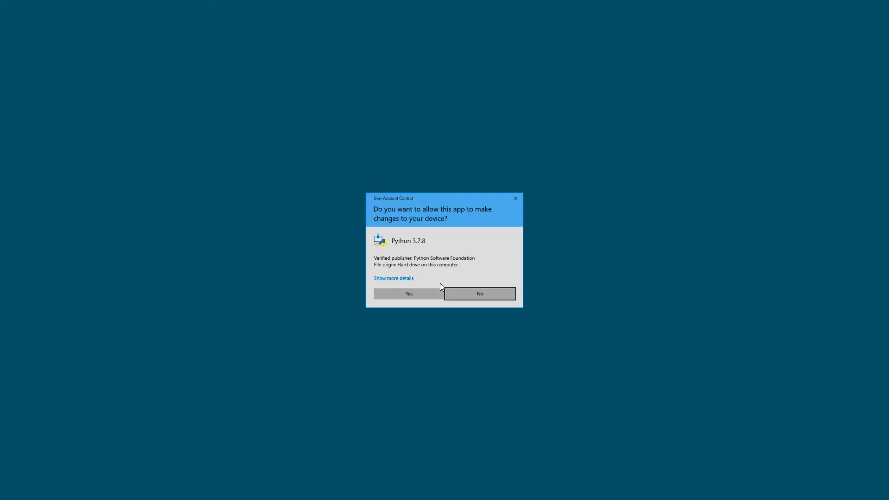
pyautogui.click(419, 294)
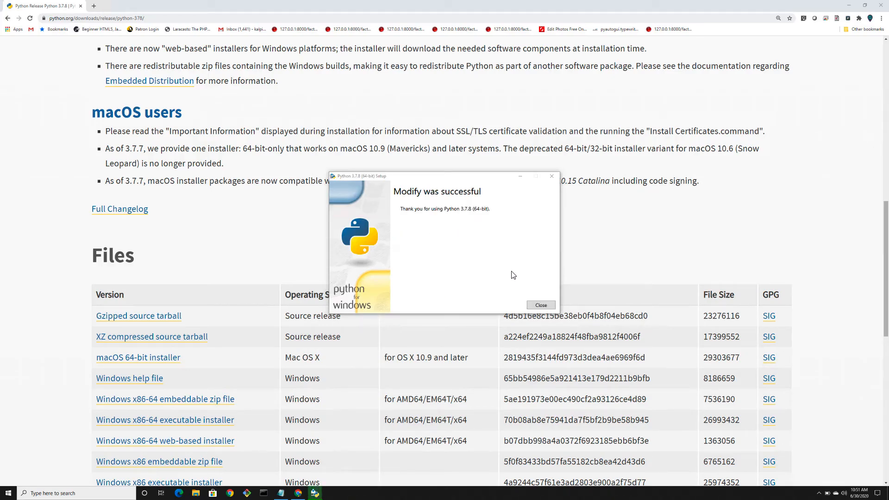
pyautogui.click(540, 305)
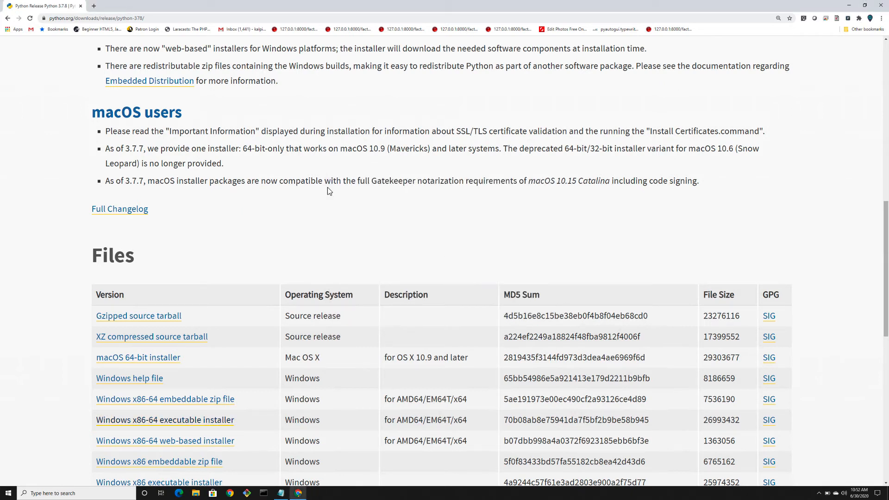
# Search the web for "vs code" in a new browser tab and open the Visual Studio Code website.
pyautogui.click(94, 6)
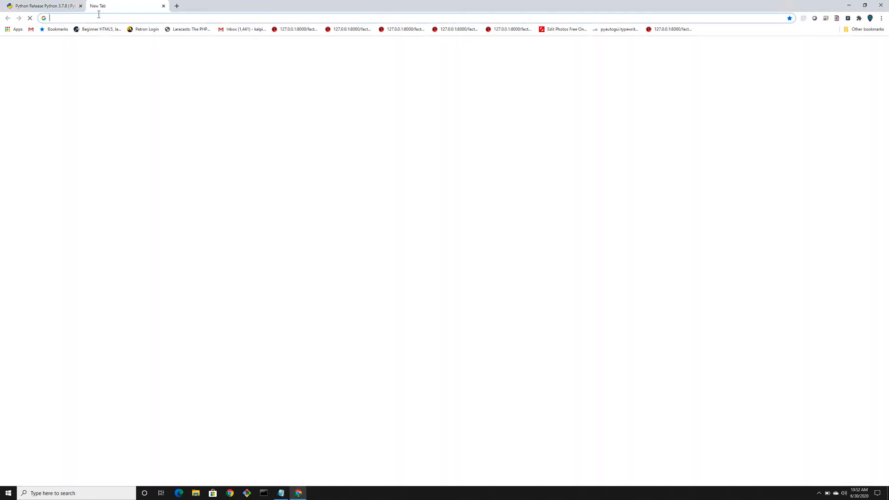
pyautogui.write('vs code')
pyautogui.press('Return')
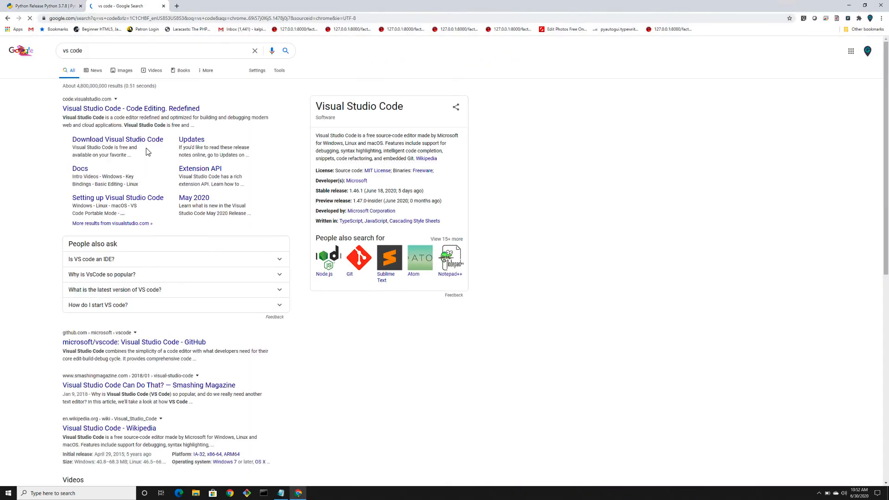
pyautogui.click(139, 110)
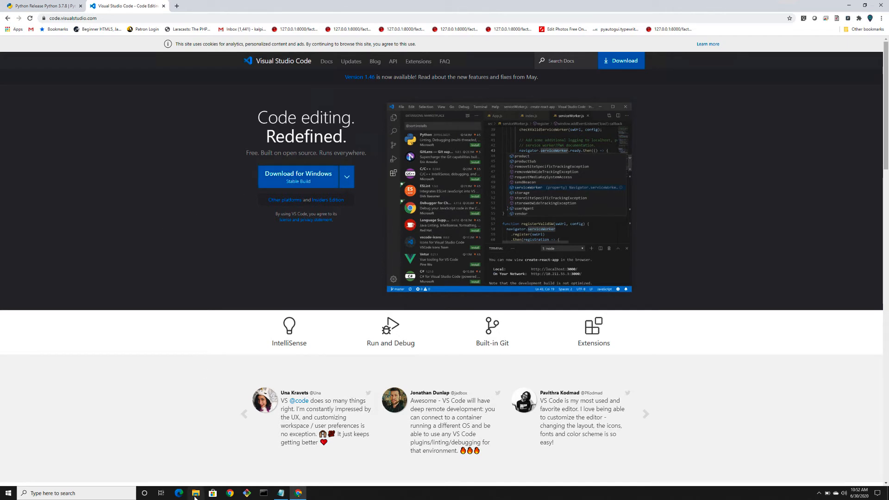
# Open the Windows Install folder from the desktop and load it as a project in VS Code.
pyautogui.rightClick(414, 496)
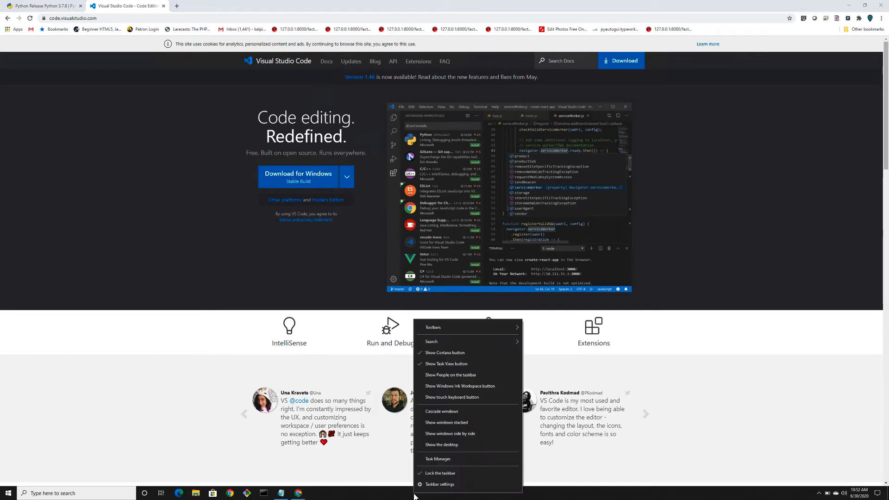
pyautogui.click(432, 446)
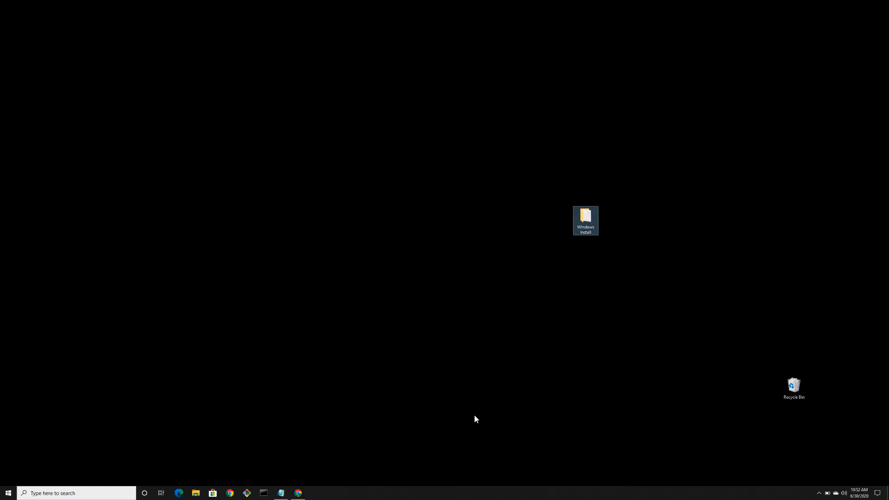
pyautogui.doubleClick(592, 216)
pyautogui.rightClick(357, 240)
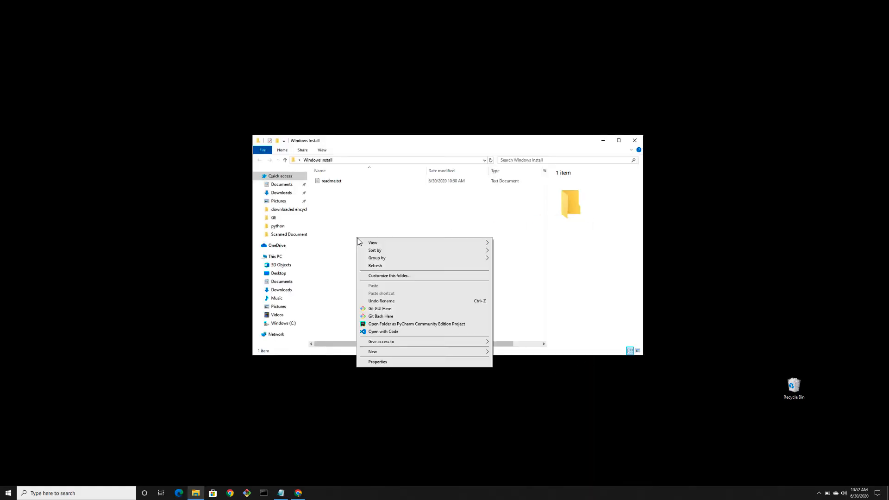
pyautogui.click(392, 331)
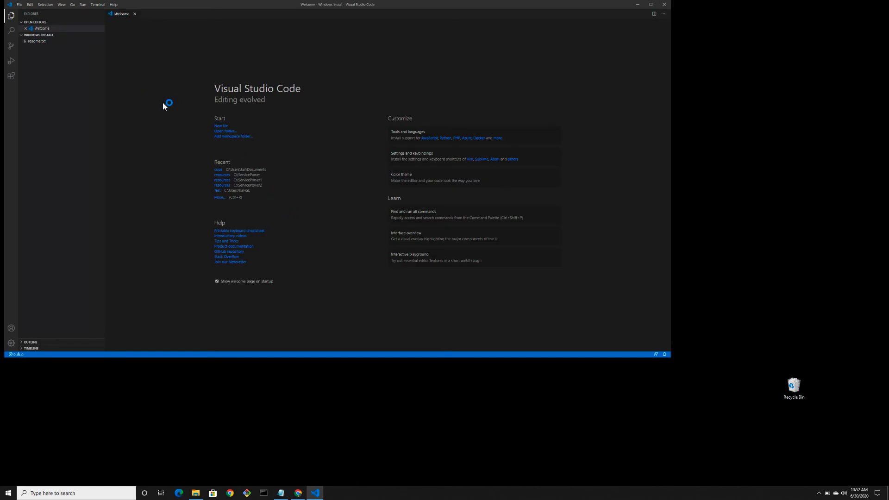
# Create a new file containing the lines "i = 2+2" and "print(i)".
pyautogui.click(222, 126)
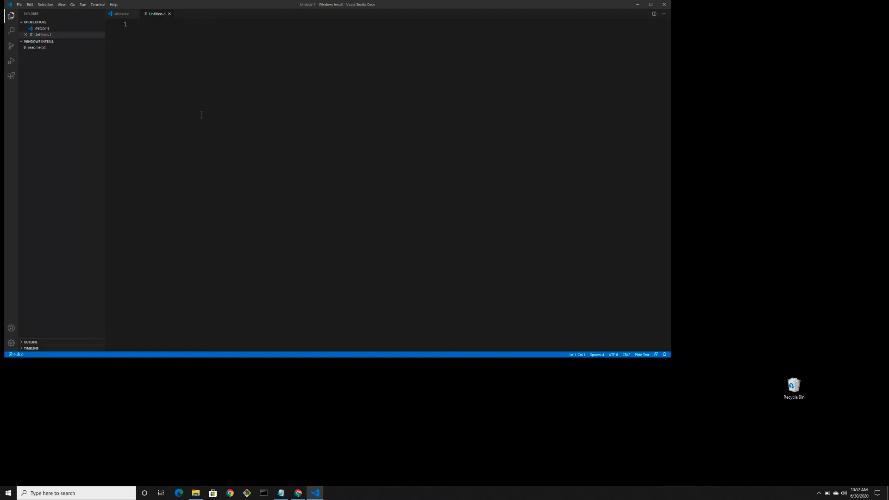
pyautogui.write('1=')
pyautogui.hotkey('ctrl', 'z')
pyautogui.write('i = 2+2')
pyautogui.press('Return')
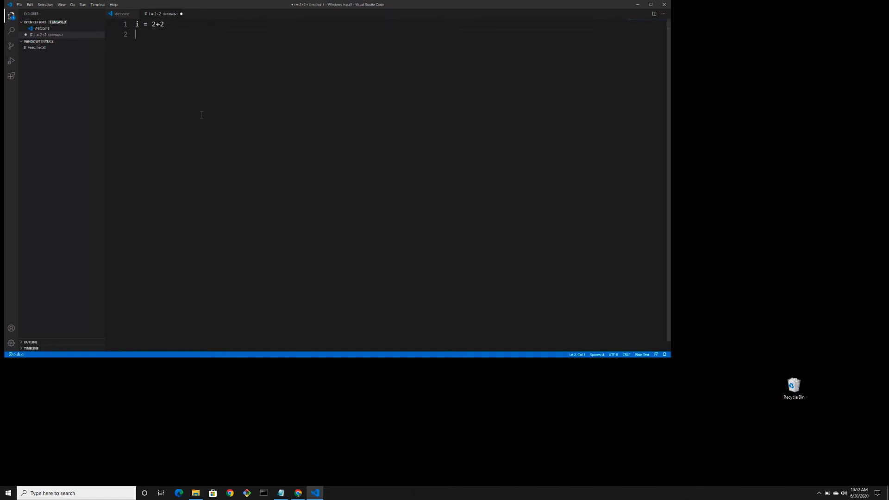
pyautogui.write('print(i')
# Save the file as 1.py in the Windows Install folder with the All Files type and select it in the project.
pyautogui.click(20, 4)
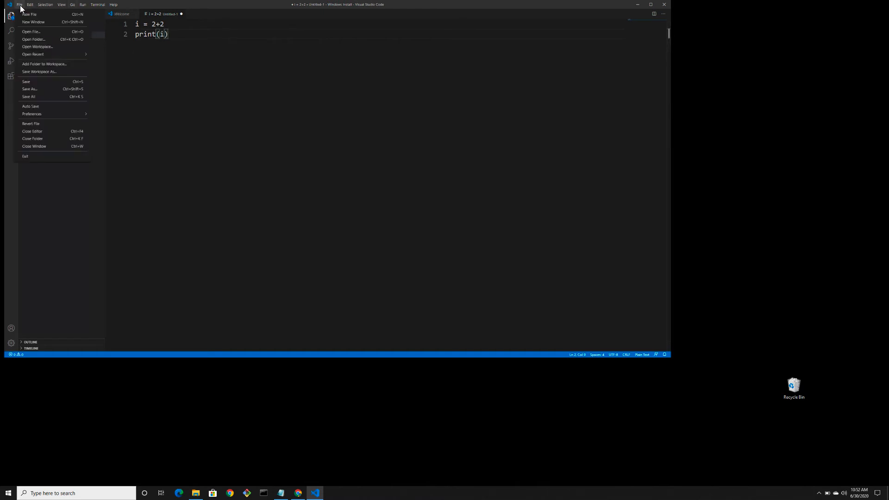
pyautogui.click(37, 88)
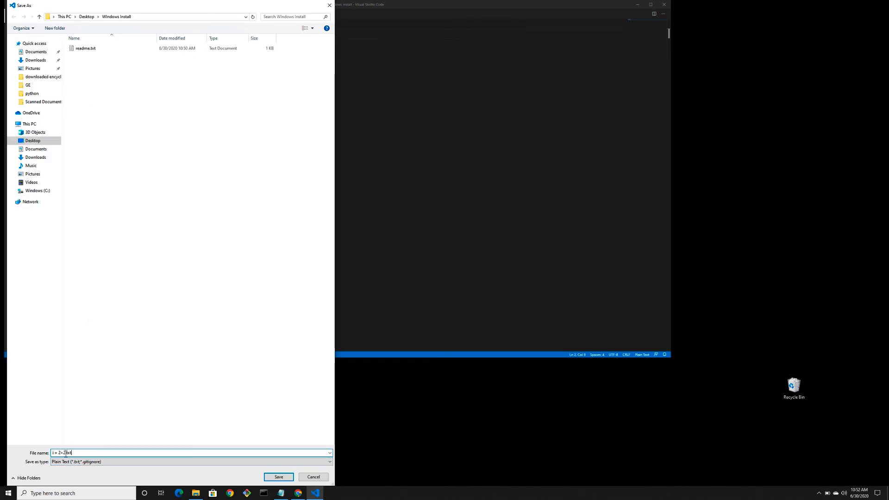
pyautogui.moveTo(88, 453); pyautogui.dragTo(28, 448)
pyautogui.write('1.py')
pyautogui.press('Tab')
pyautogui.press('Up')
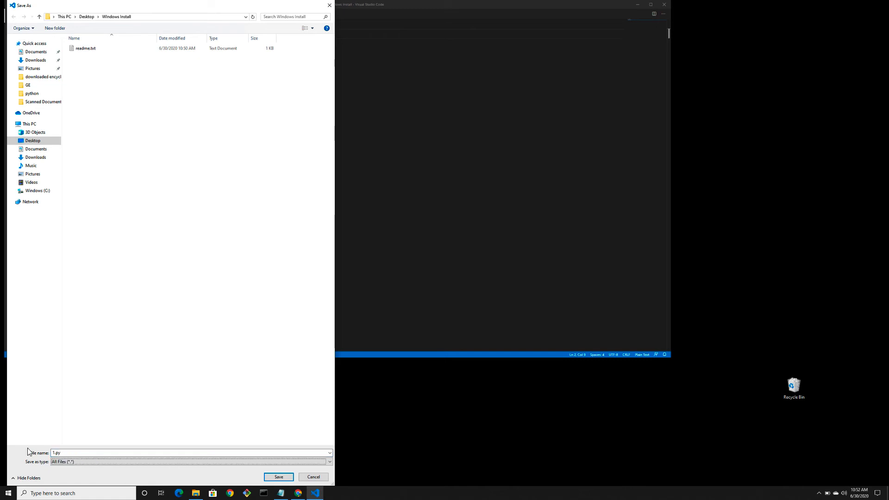
pyautogui.click(279, 477)
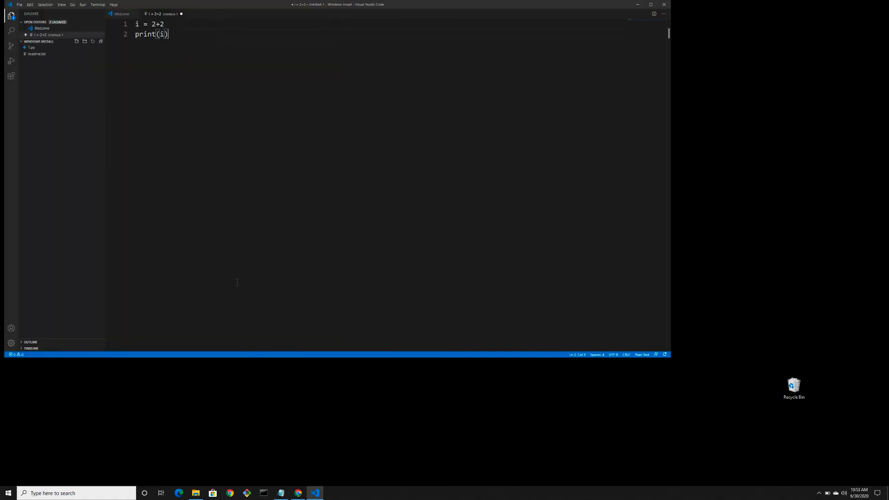
pyautogui.click(33, 48)
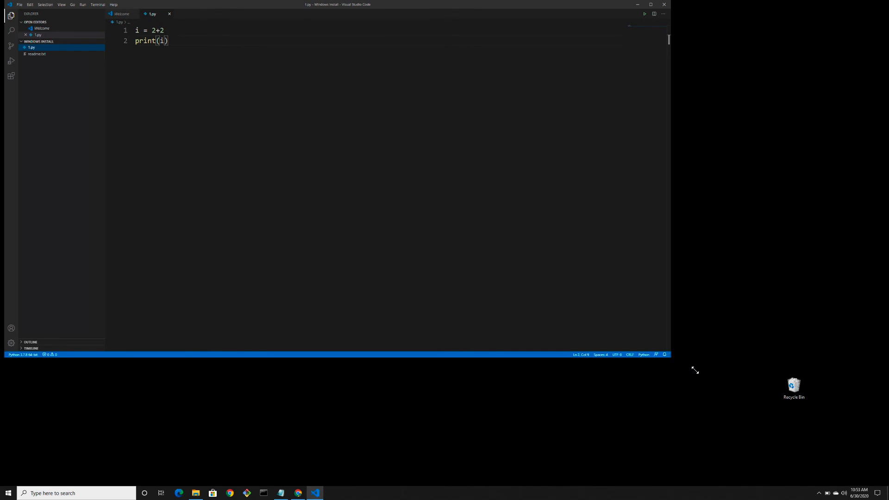
# Enlarge the VS Code window slightly, open a new terminal and print the working directory with pwd.
pyautogui.moveTo(694, 370); pyautogui.dragTo(711, 379)
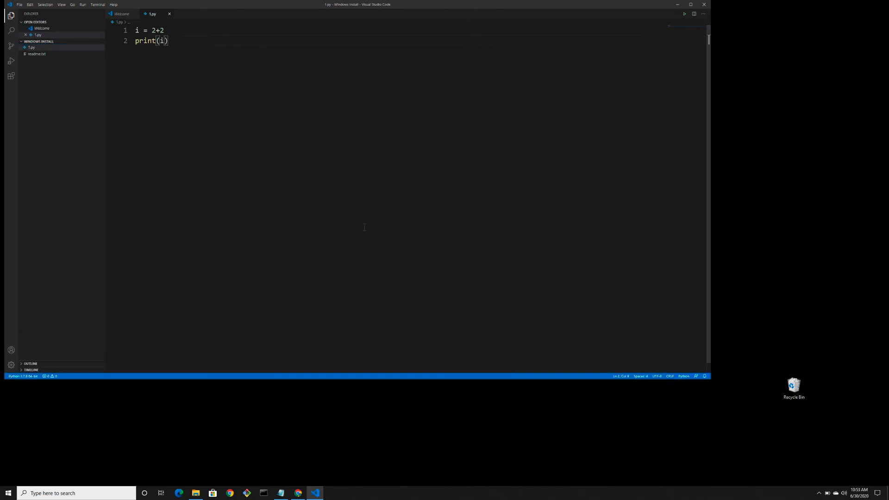
pyautogui.press('super+s')
pyautogui.click(473, 151)
pyautogui.click(97, 6)
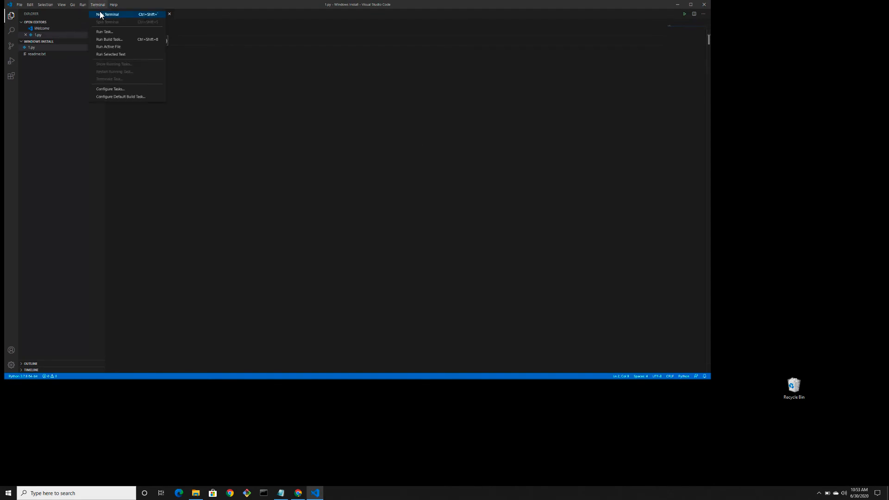
pyautogui.click(118, 15)
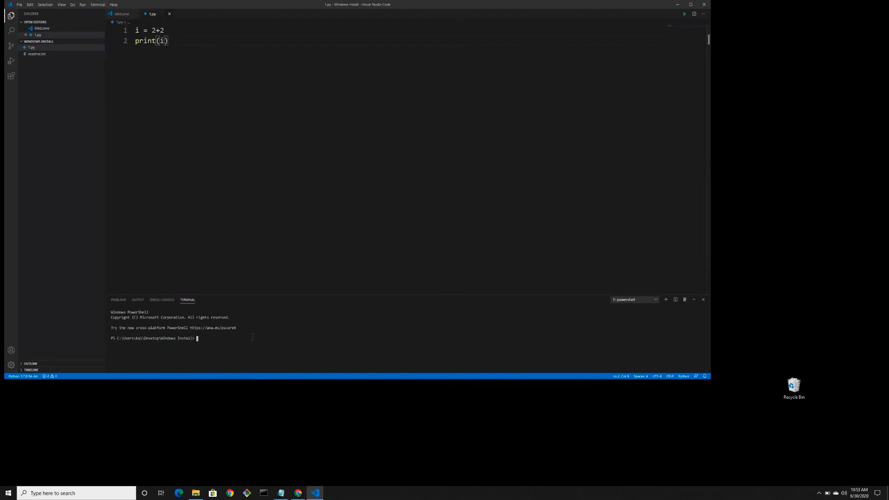
pyautogui.write('pwd')
pyautogui.press('Return')
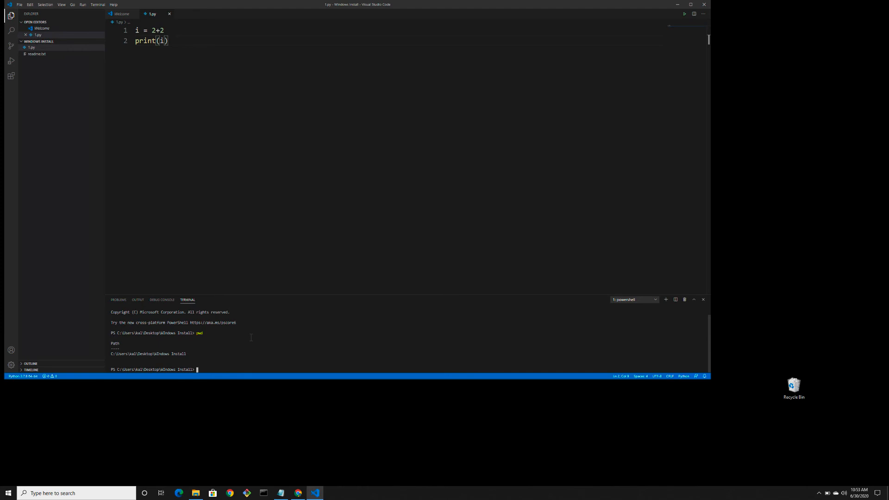
# Run 1.py with Python in the terminal, and move the VS Code window toward the middle of the desktop.
pyautogui.write('python 1.py')
pyautogui.press('Return')
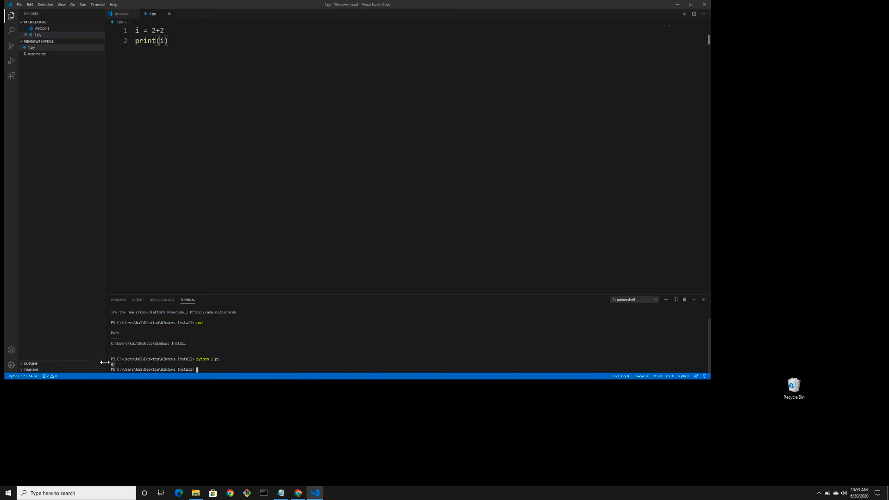
pyautogui.moveTo(106, 360); pyautogui.dragTo(260, 376)
pyautogui.click(259, 340)
pyautogui.click(255, 217)
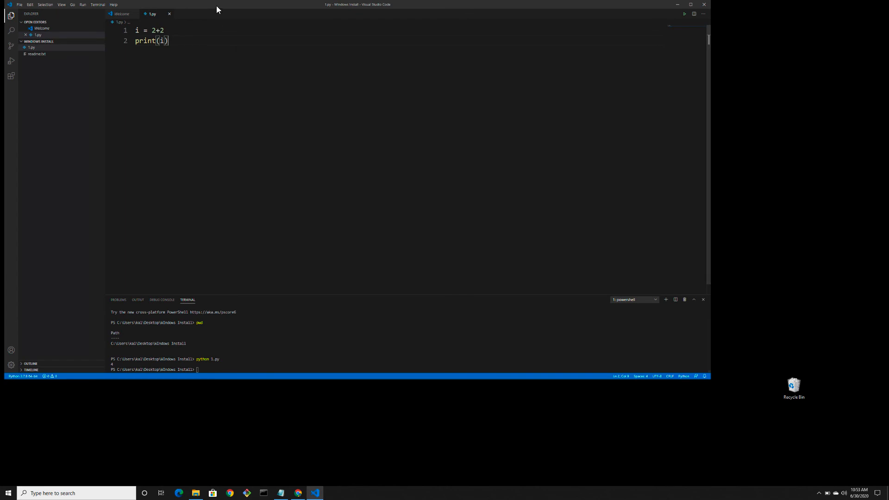
pyautogui.moveTo(216, 6); pyautogui.dragTo(218, 7)
pyautogui.moveTo(328, 44); pyautogui.dragTo(365, 53)
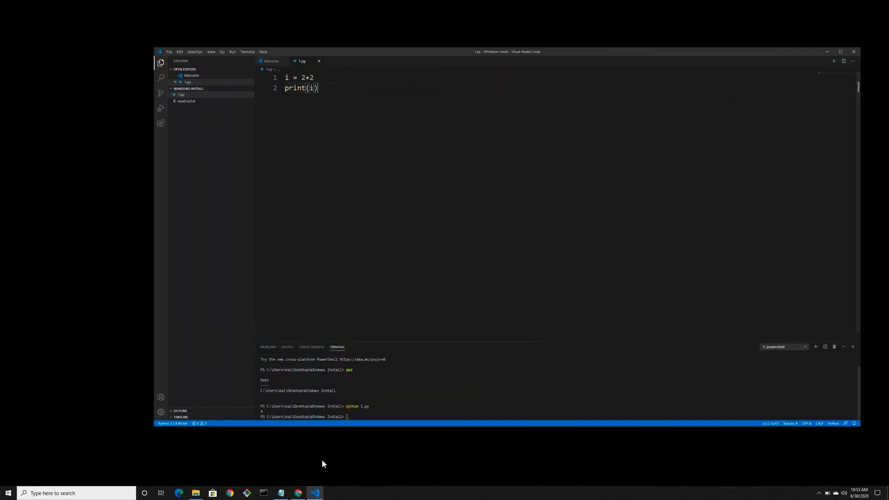
# Switch to Chrome and review the Python 3.7.8 release page and the Visual Studio Code homepage.
pyautogui.click(299, 492)
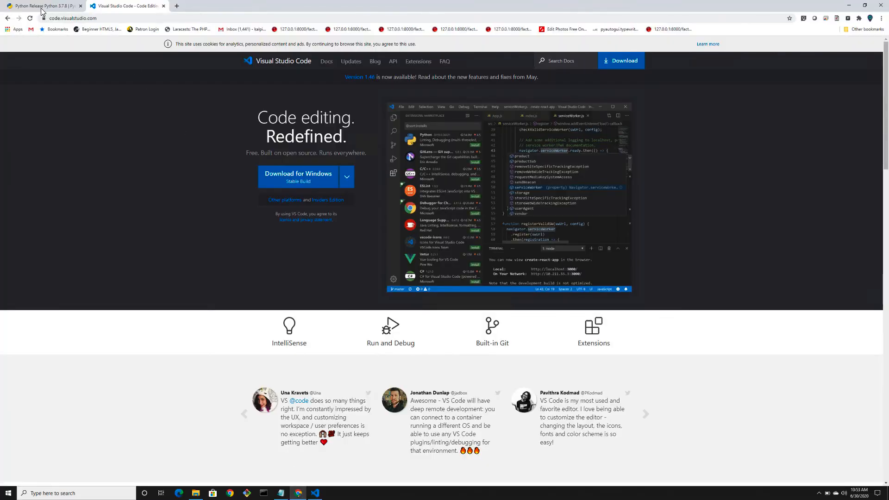
pyautogui.click(42, 6)
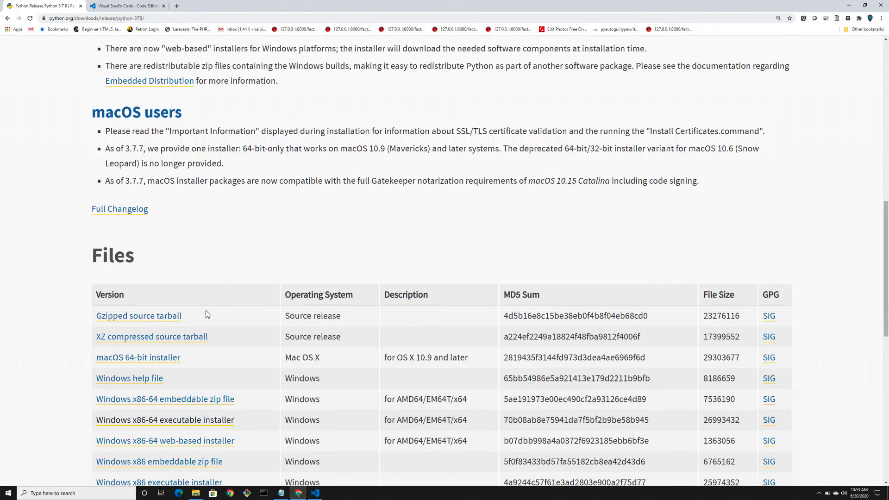
pyautogui.scroll(15, 207, 310)
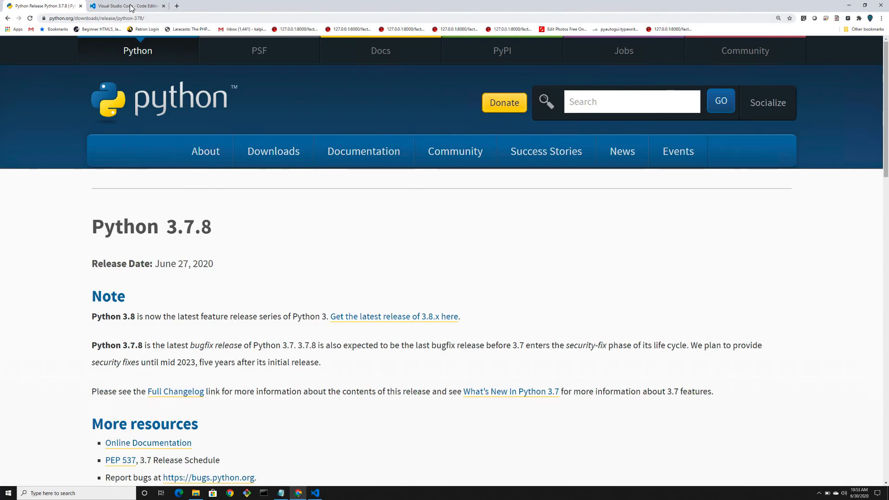
pyautogui.click(131, 7)
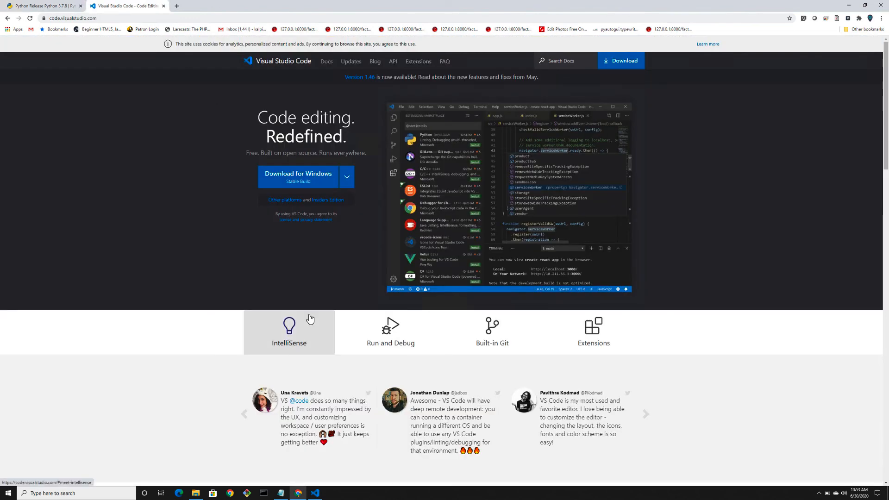
# Switch back to VS Code and write "pip install numpy" on line 5 of 1.py, below two blank lines.
pyautogui.click(316, 493)
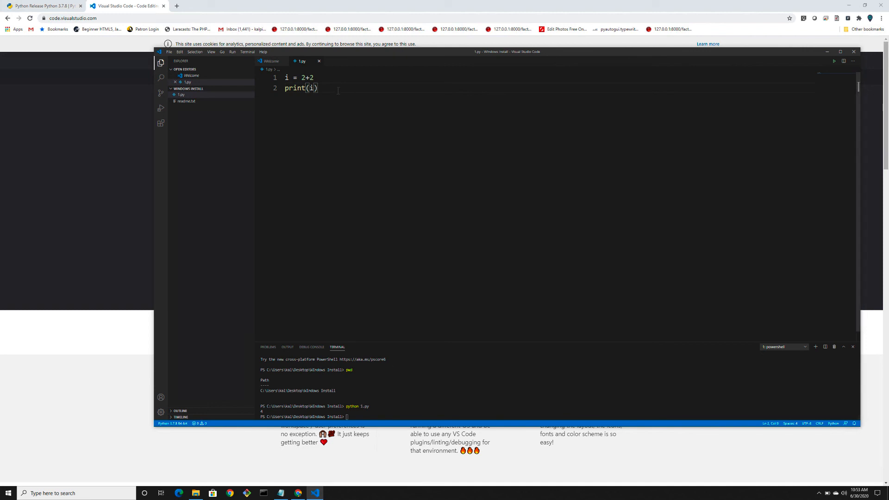
pyautogui.press('Return')
pyautogui.press('Return')
pyautogui.press('Return')
pyautogui.write('pip')
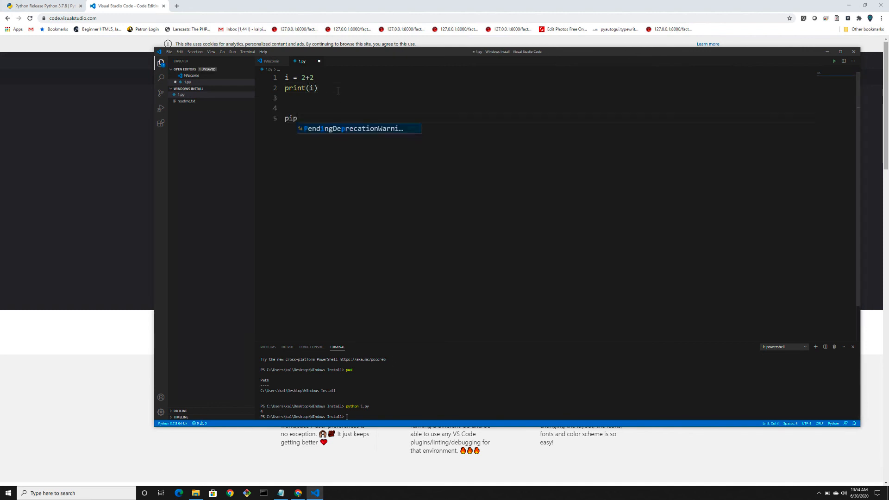
pyautogui.write(' install')
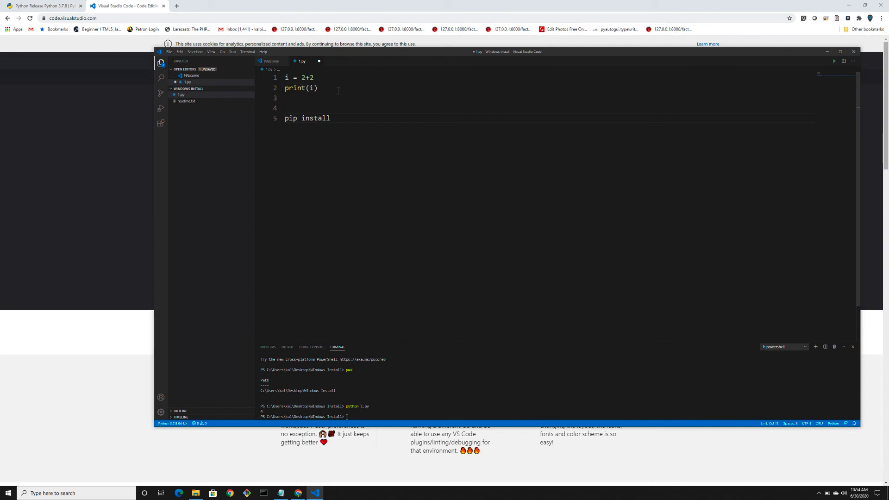
pyautogui.write(' numpy')
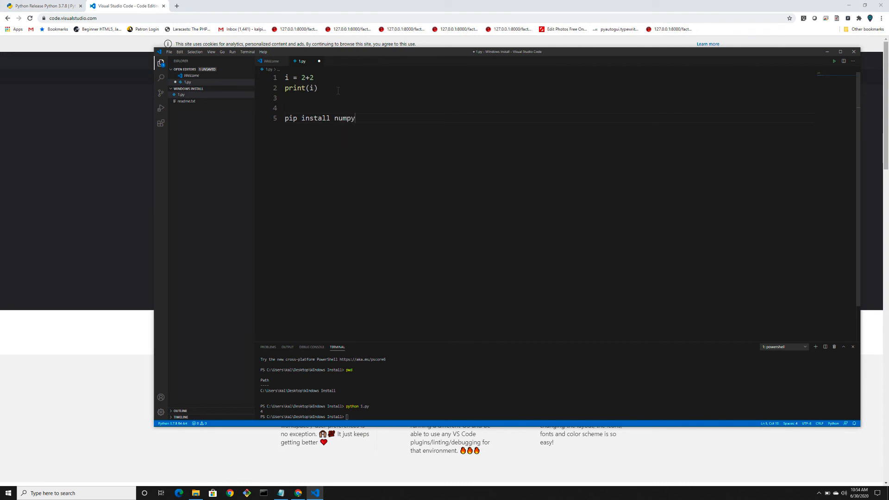
# Add "pip install opencv-contrib-python" on line 6 of 1.py, below the NumPy install command.
pyautogui.press('Return')
pyautogui.write('pi')
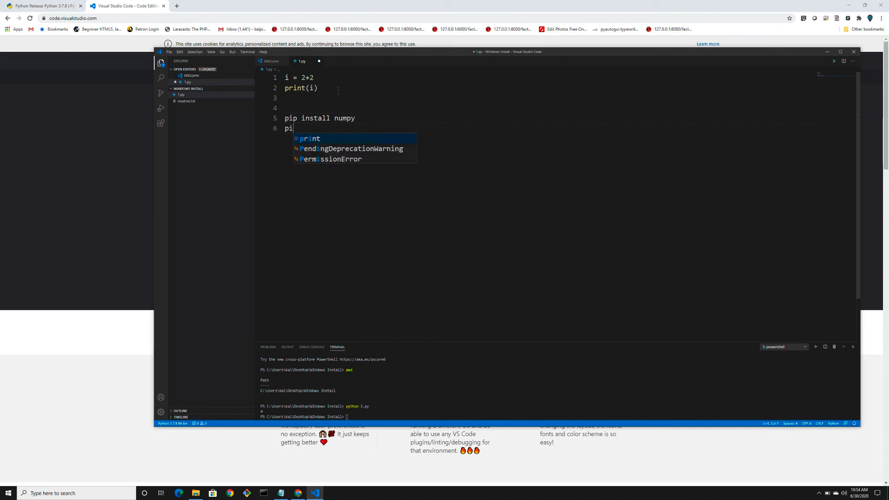
pyautogui.write('p install open')
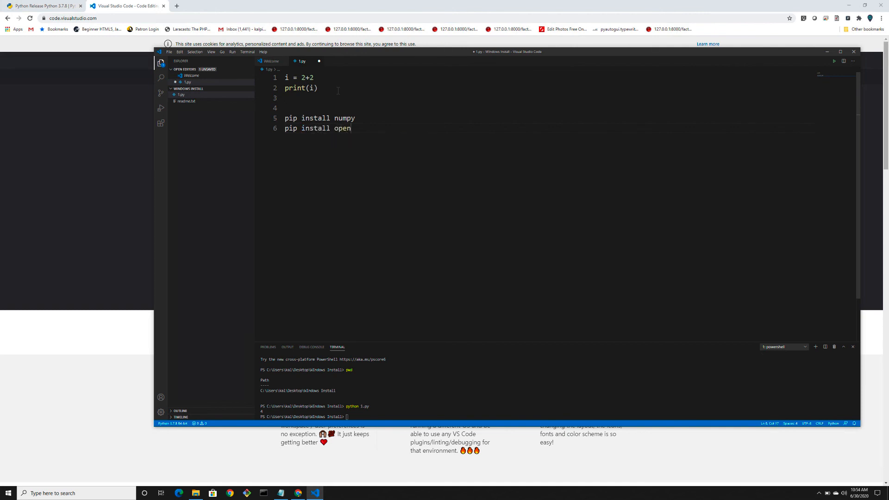
pyautogui.write('cv-contr')
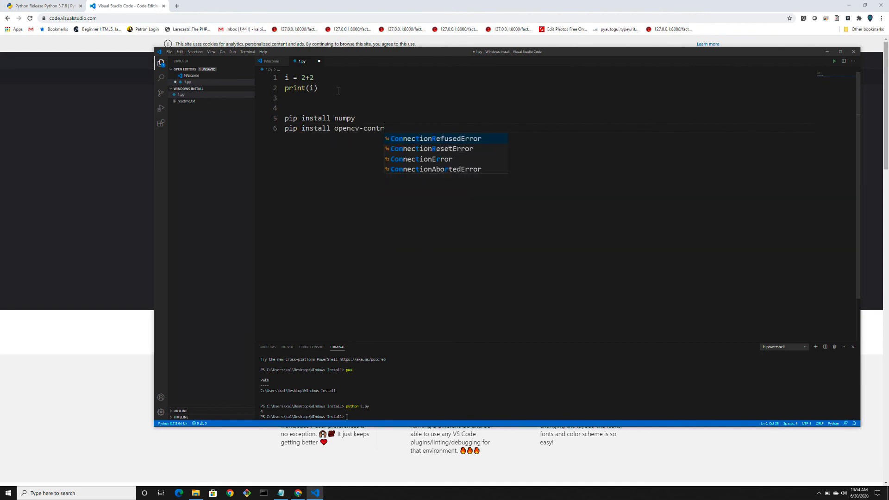
pyautogui.write('ib-')
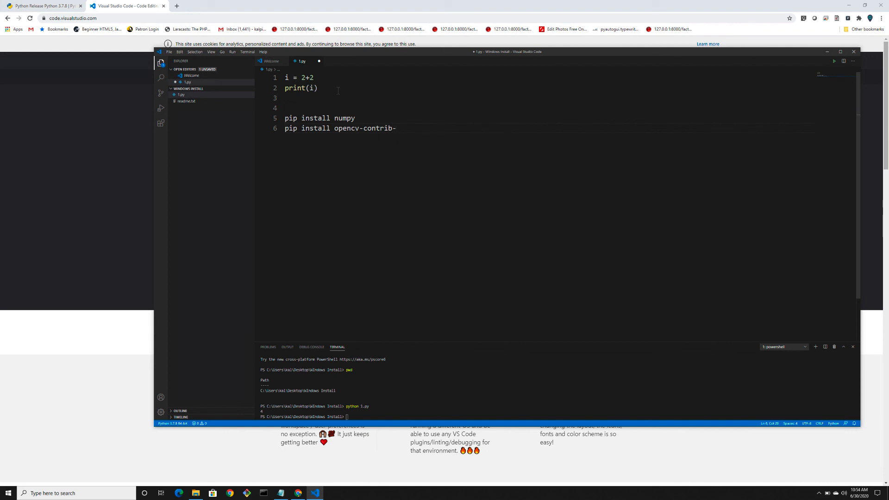
pyautogui.write('python')
# Run pip install numpy in the VS Code terminal.
pyautogui.click(375, 415)
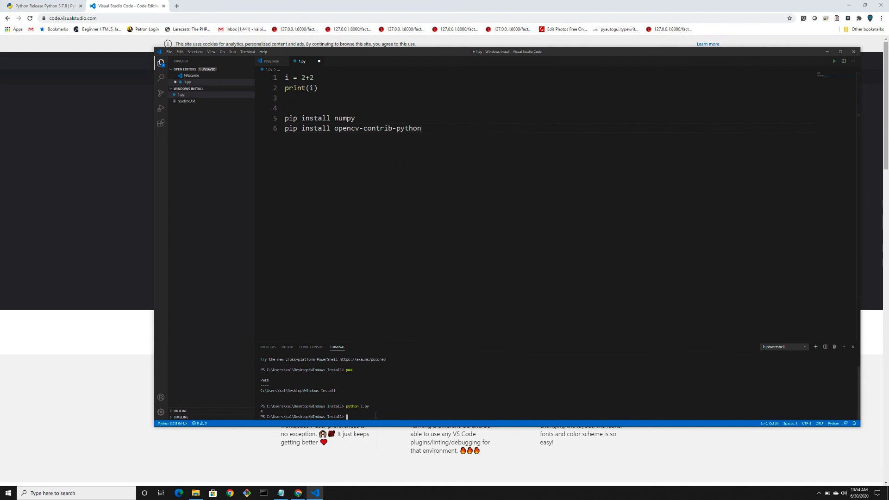
pyautogui.write('pip install numpy')
pyautogui.press('Return')
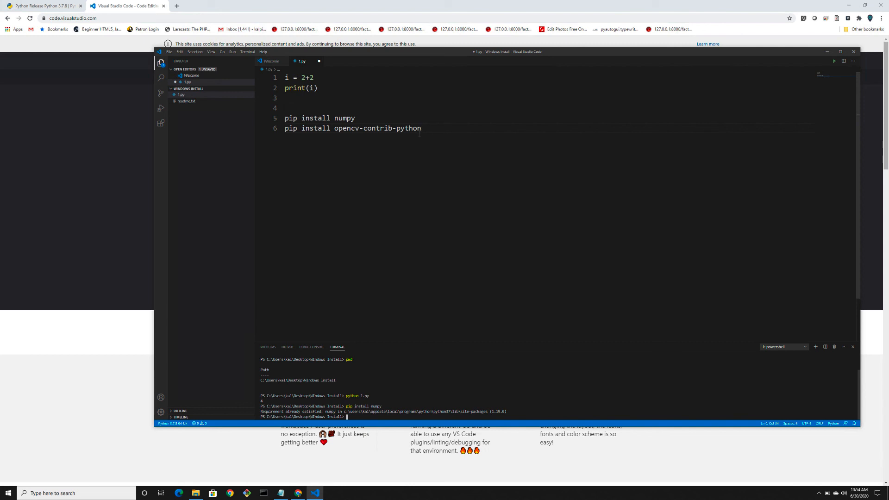
# Switch to Chrome and check the version heading on the Python 3.7.8 release page.
pyautogui.click(124, 215)
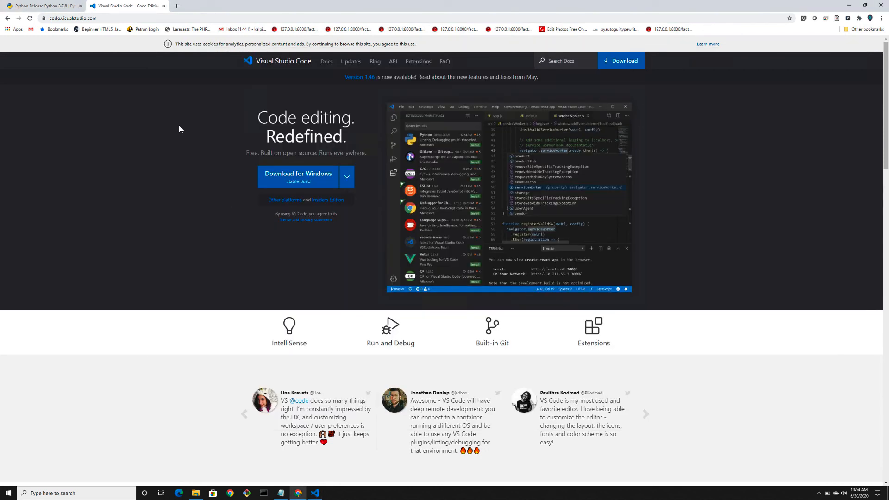
pyautogui.click(53, 8)
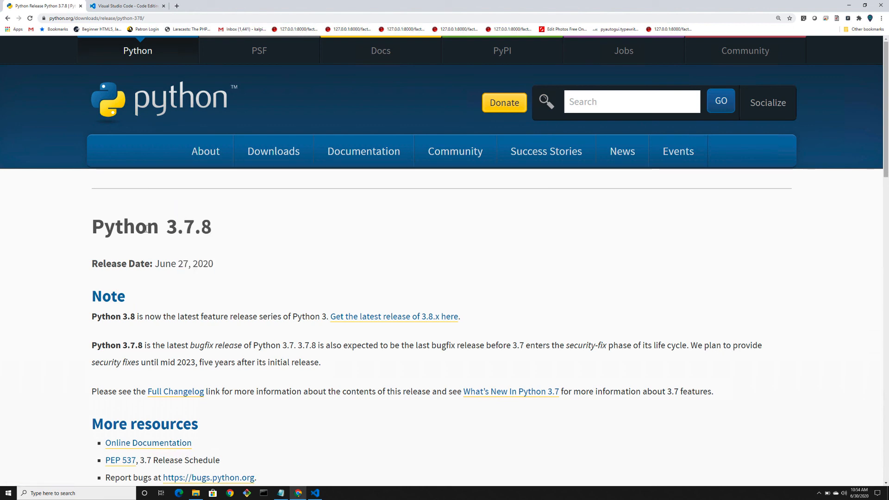
pyautogui.moveTo(88, 229); pyautogui.dragTo(229, 229)
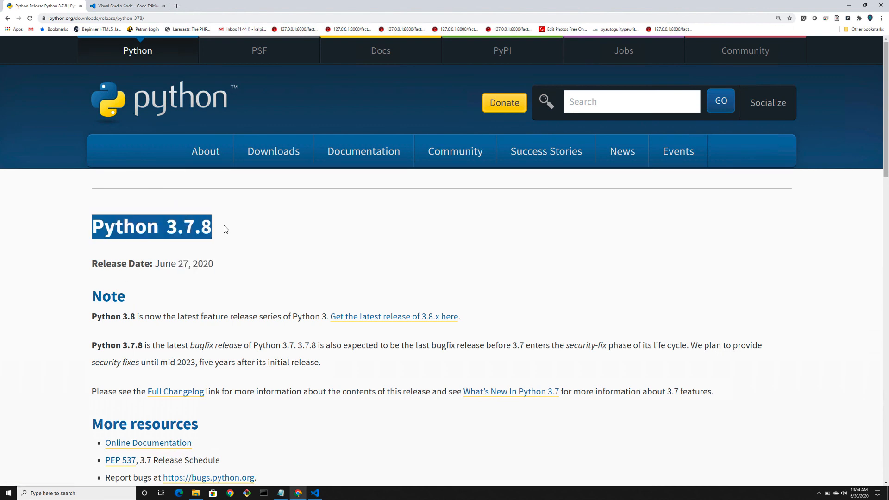
pyautogui.click(225, 230)
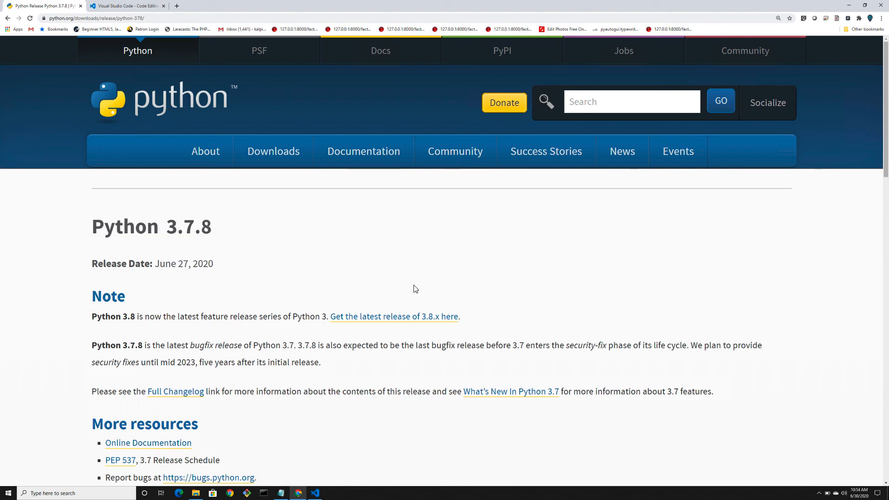